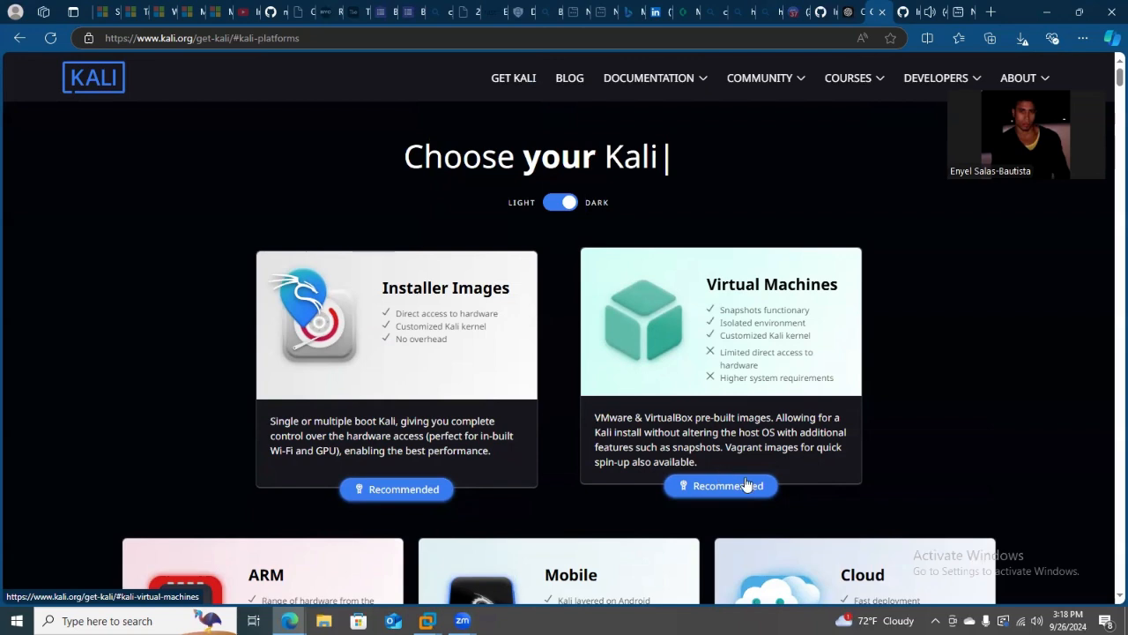
Download the recommended 64-bit VMware image from Kali's pre-built virtual machines.
click(735, 416)
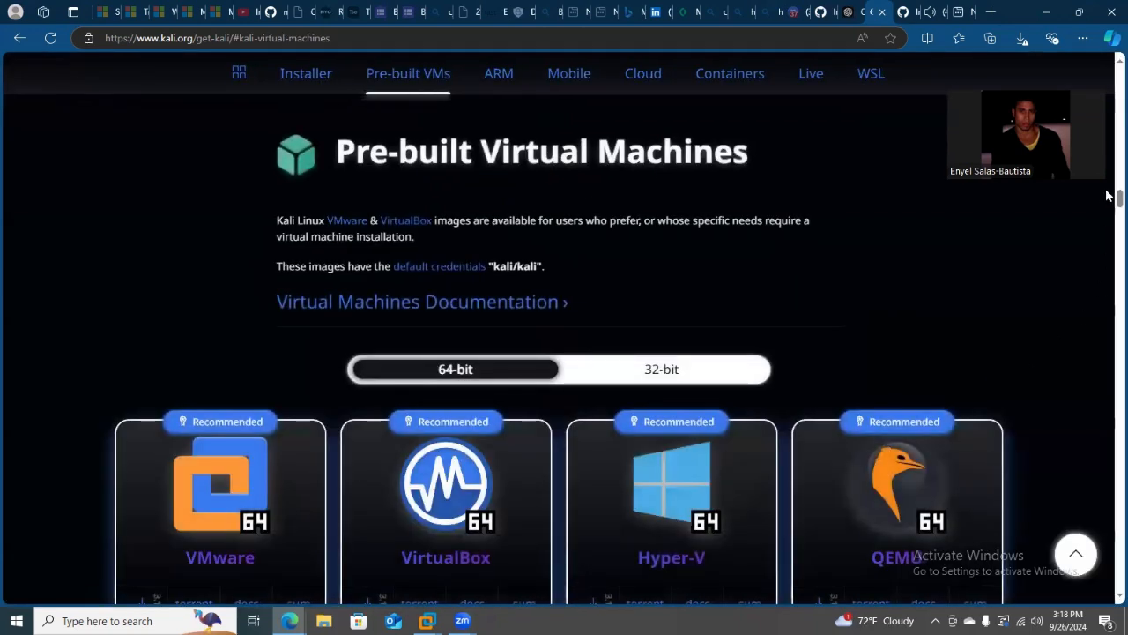
scroll(1109, 195, down, 3)
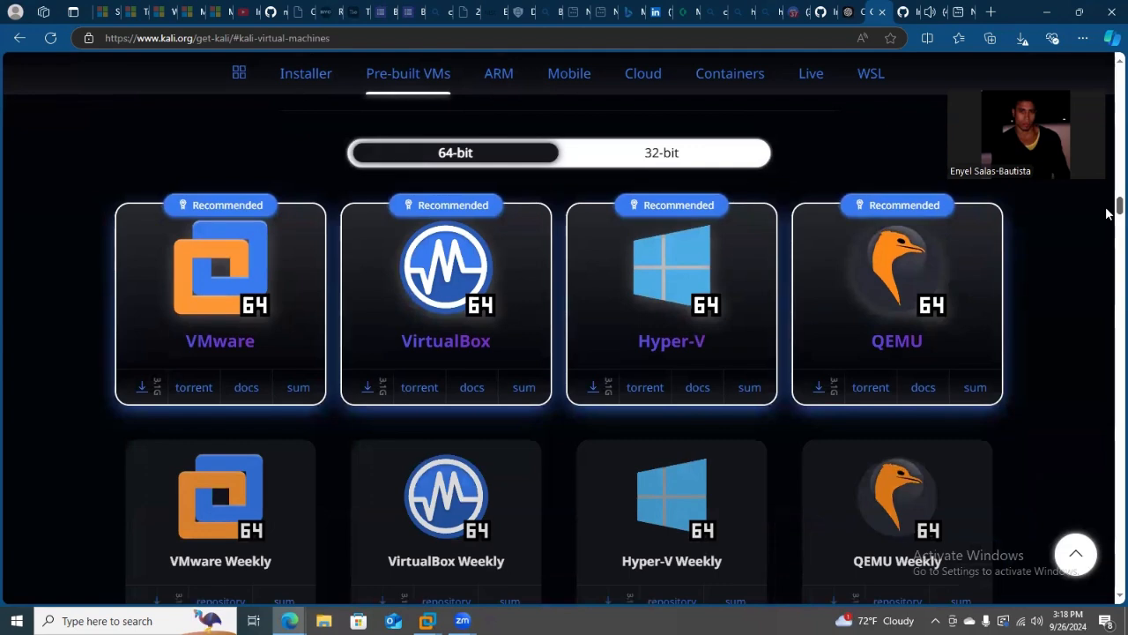
scroll(1107, 213, down, 2)
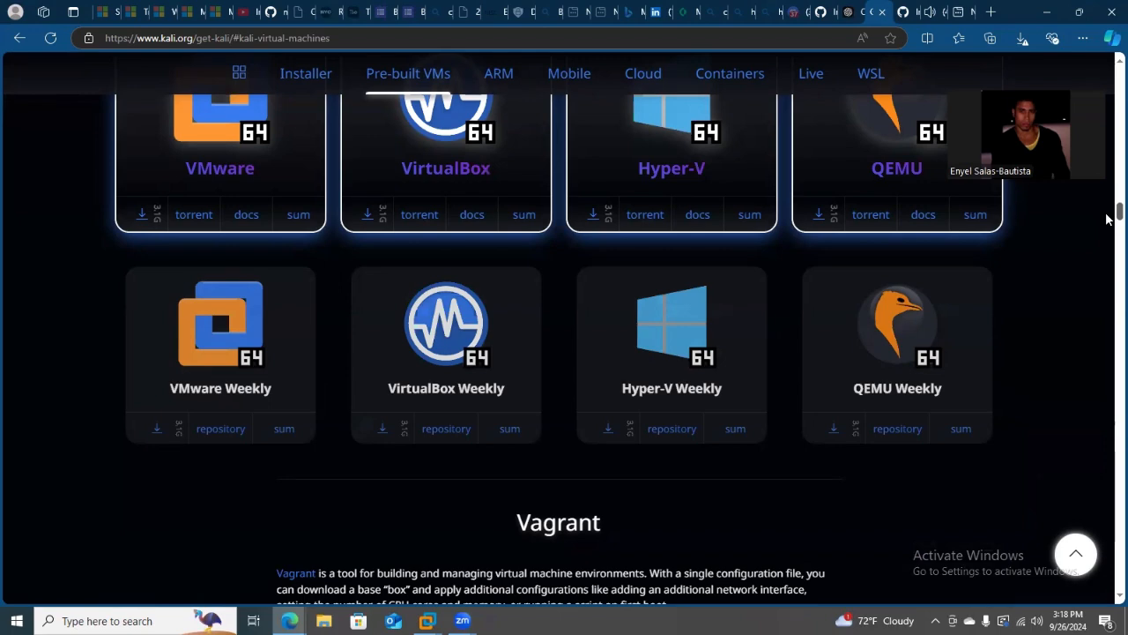
scroll(1107, 220, up, 2)
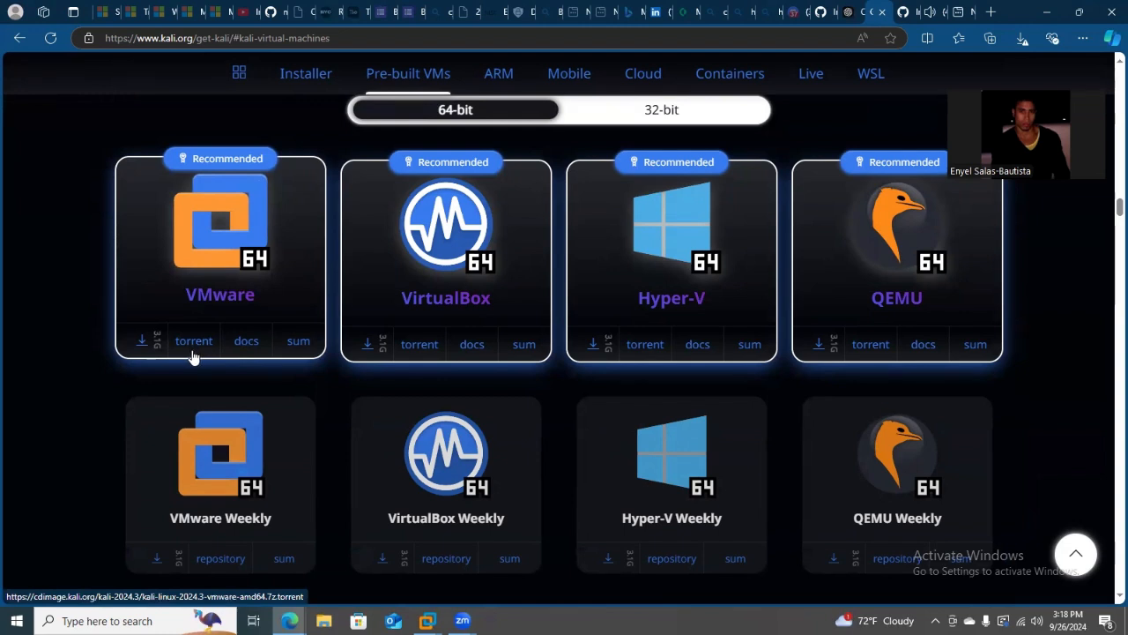
click(141, 345)
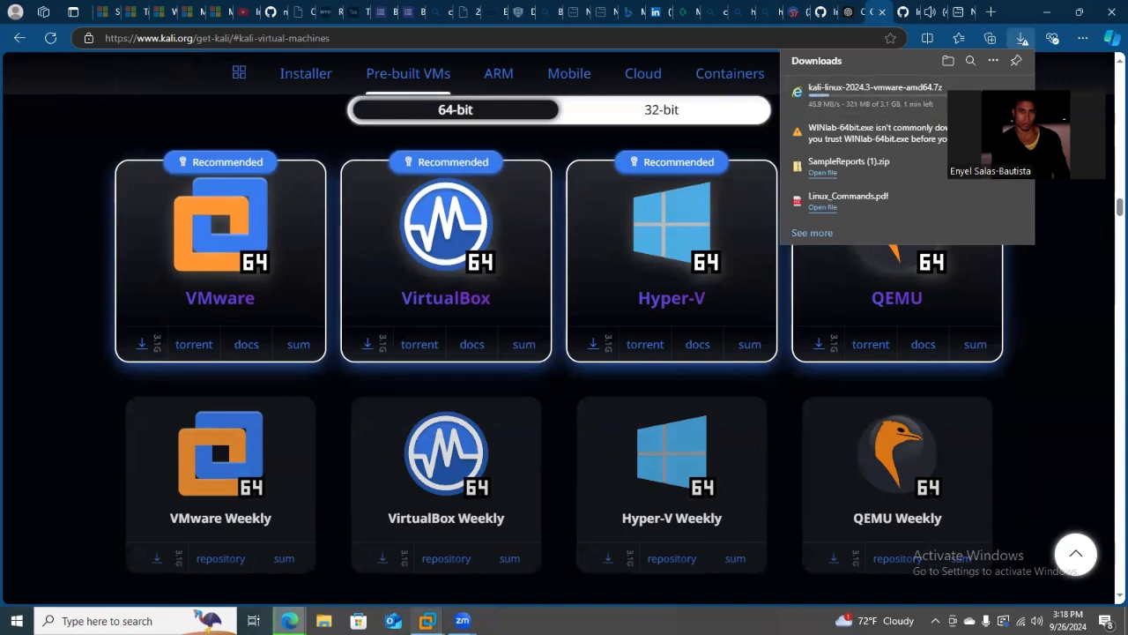
mouse_move(426, 621)
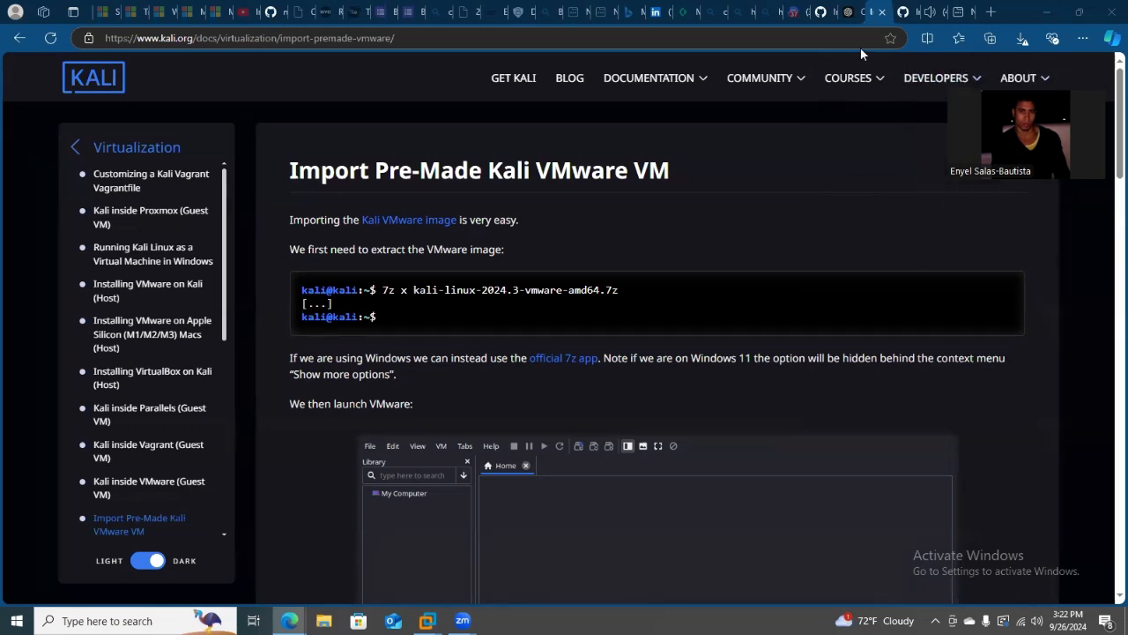
Locate the kali-linux-2024.3-vmware-amd64 archive in the Downloads folder and extract it there with 7-Zip.
click(1022, 40)
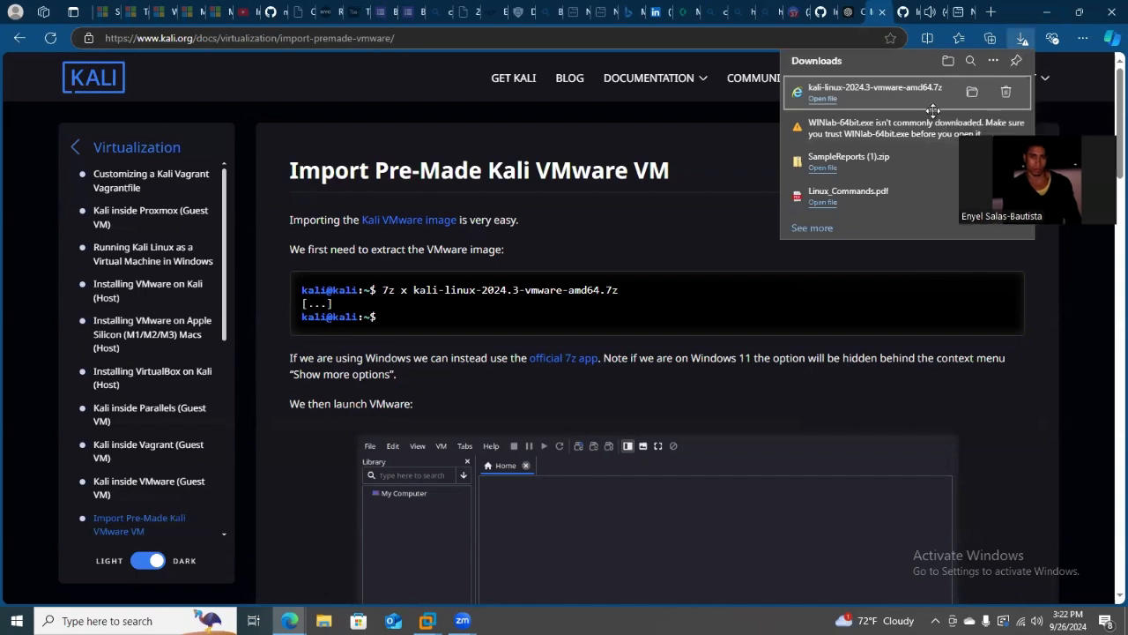
click(823, 99)
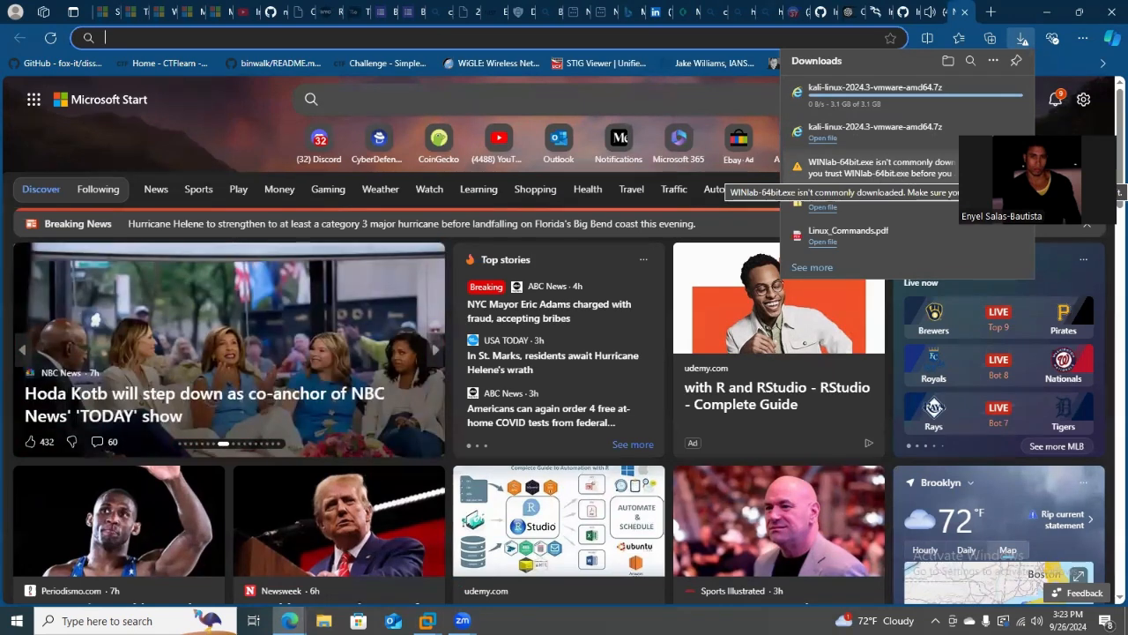
click(325, 621)
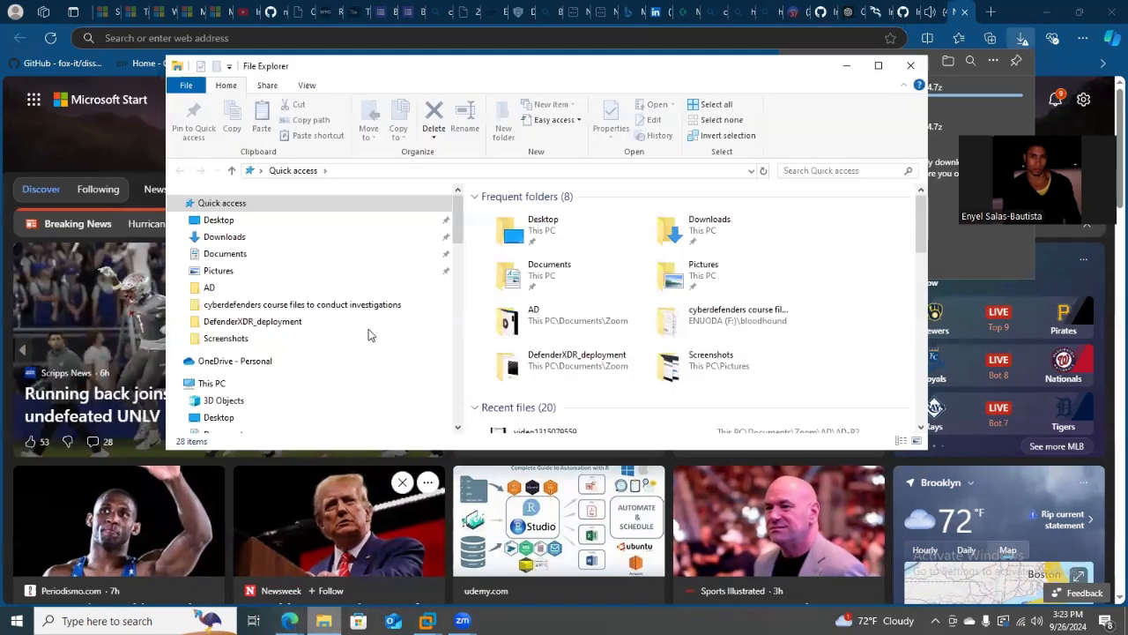
click(255, 237)
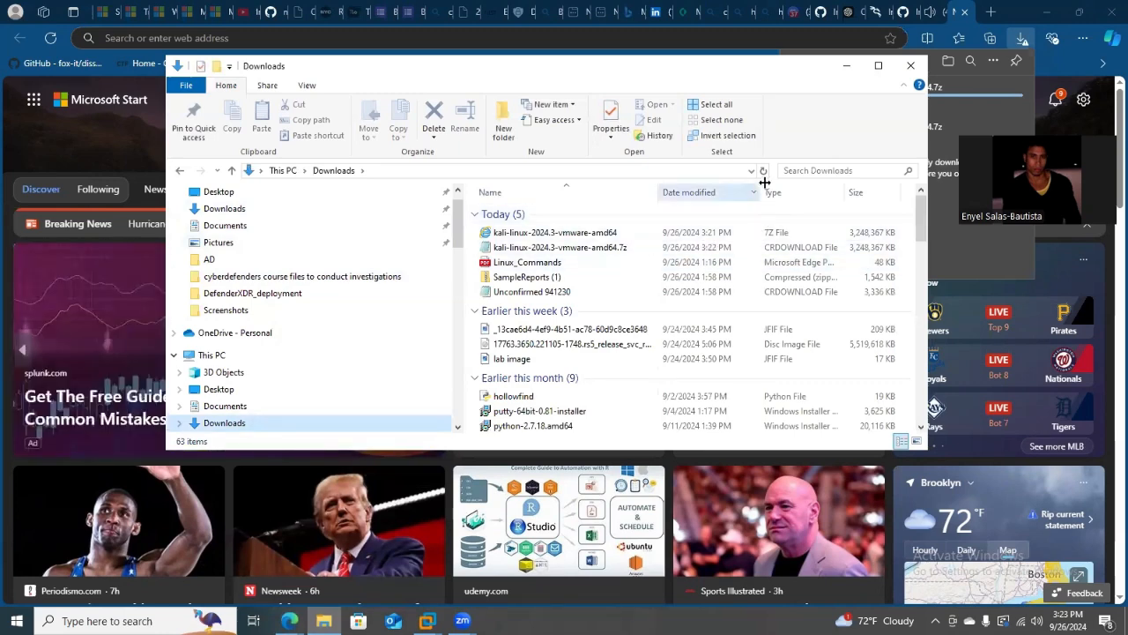
right_click(571, 236)
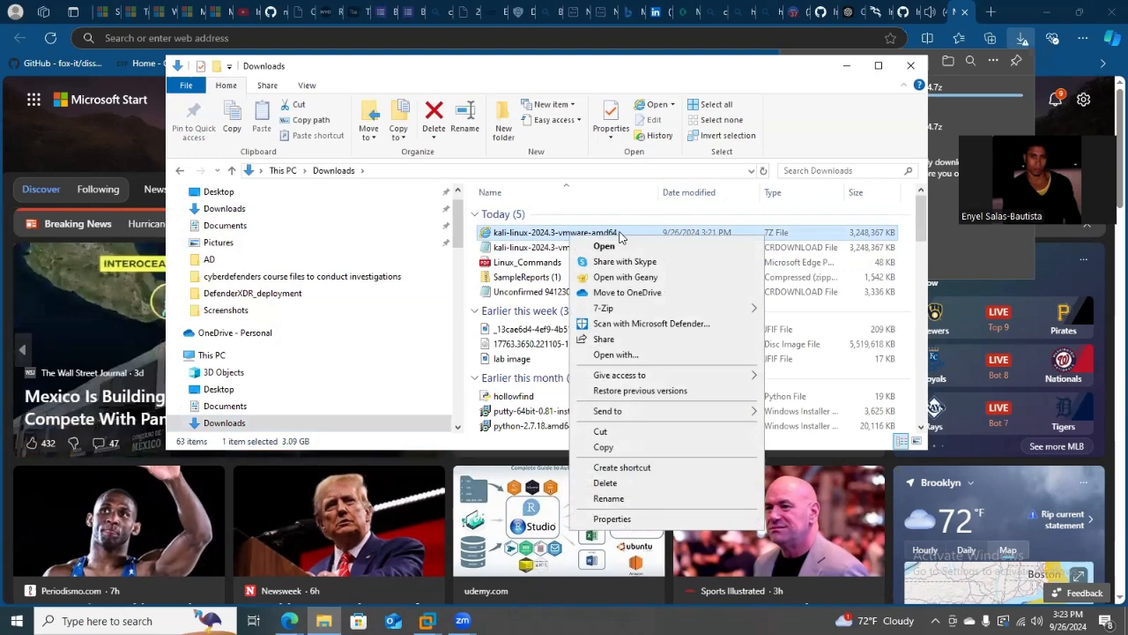
mouse_move(623, 310)
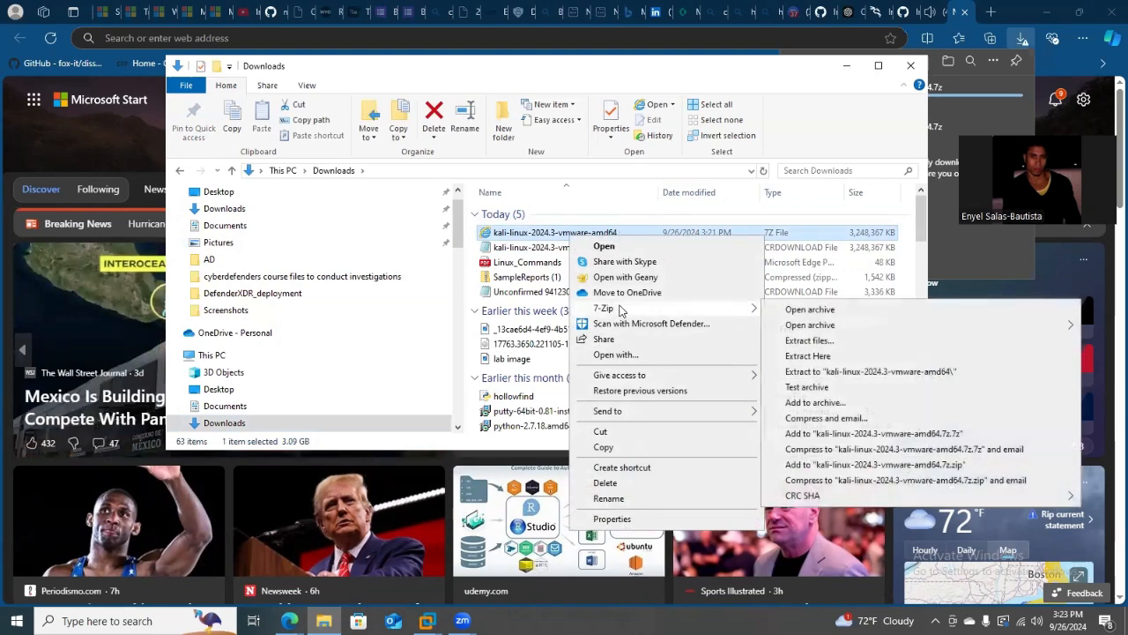
click(833, 355)
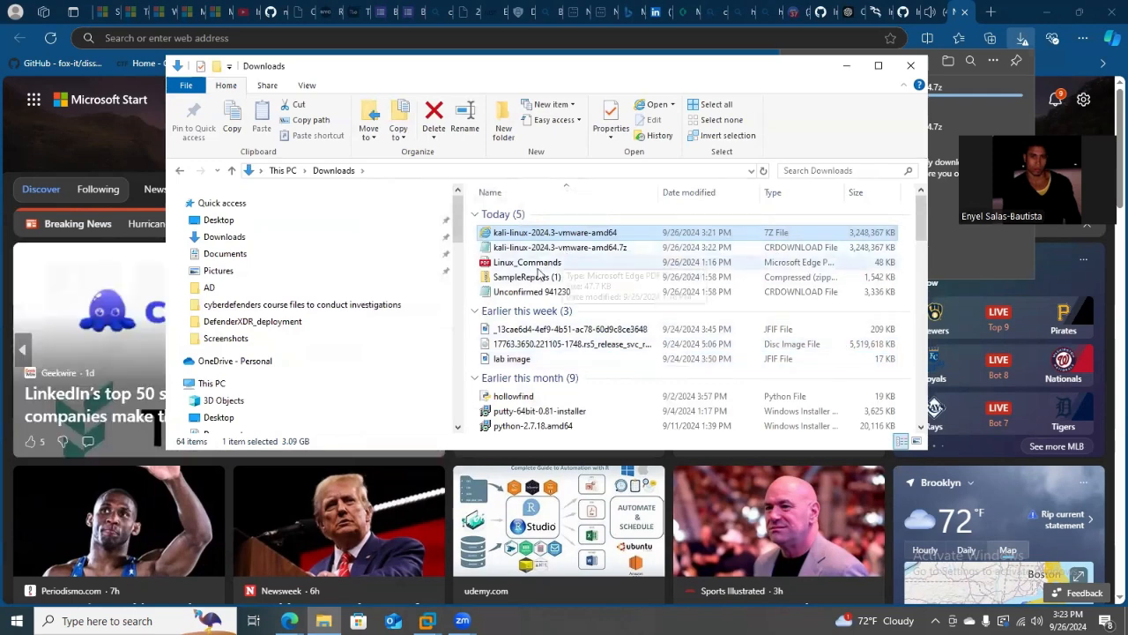
click(593, 247)
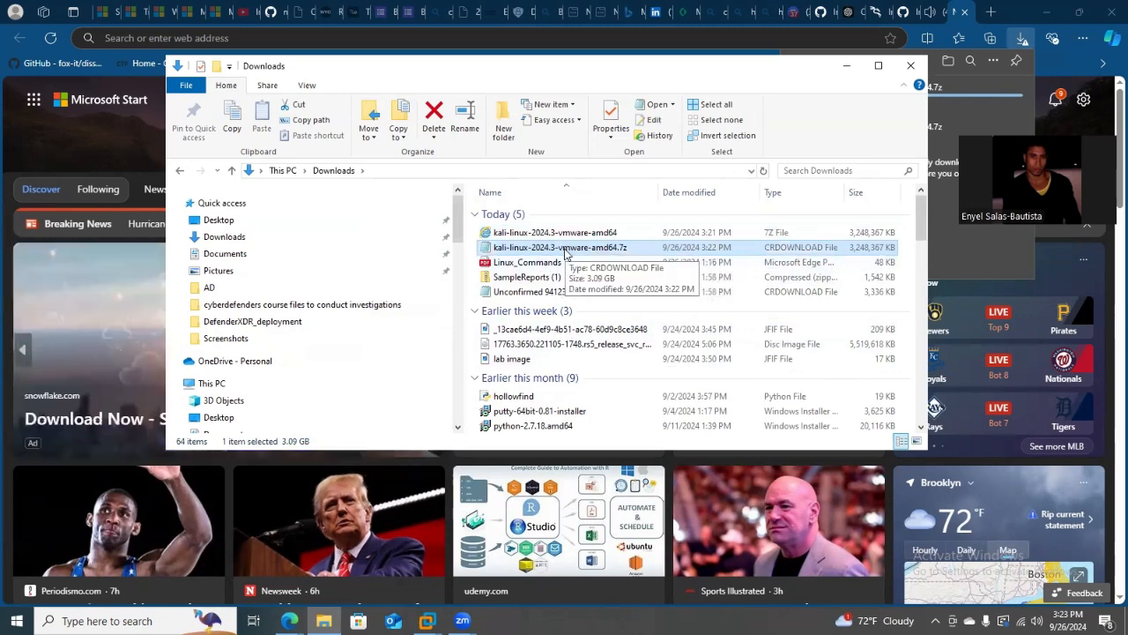
double_click(536, 248)
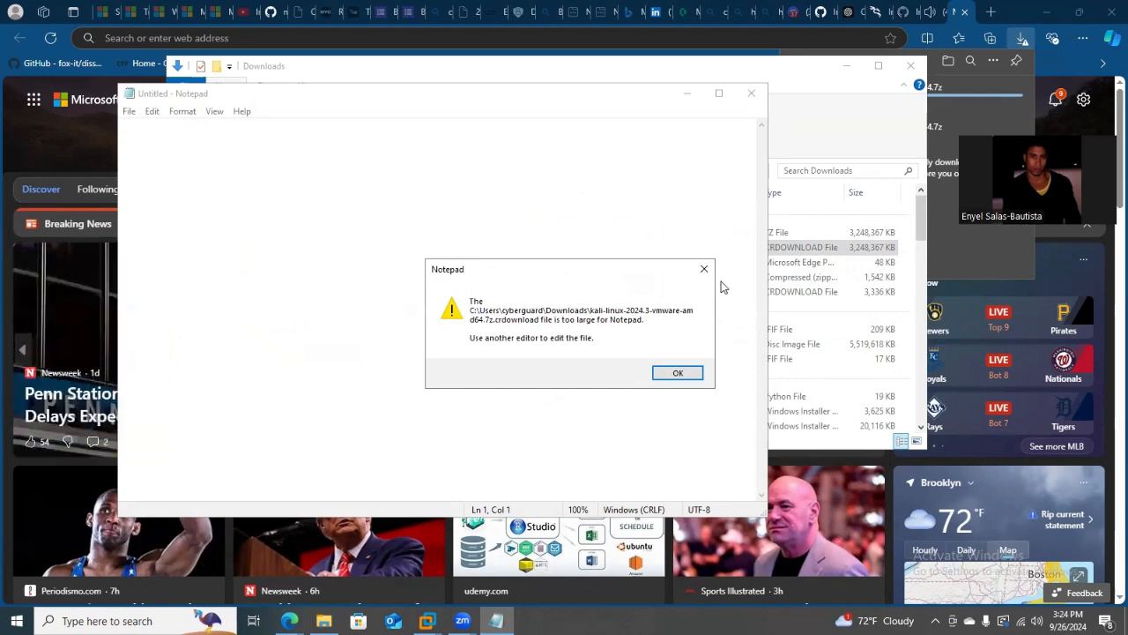
click(679, 372)
key(Return)
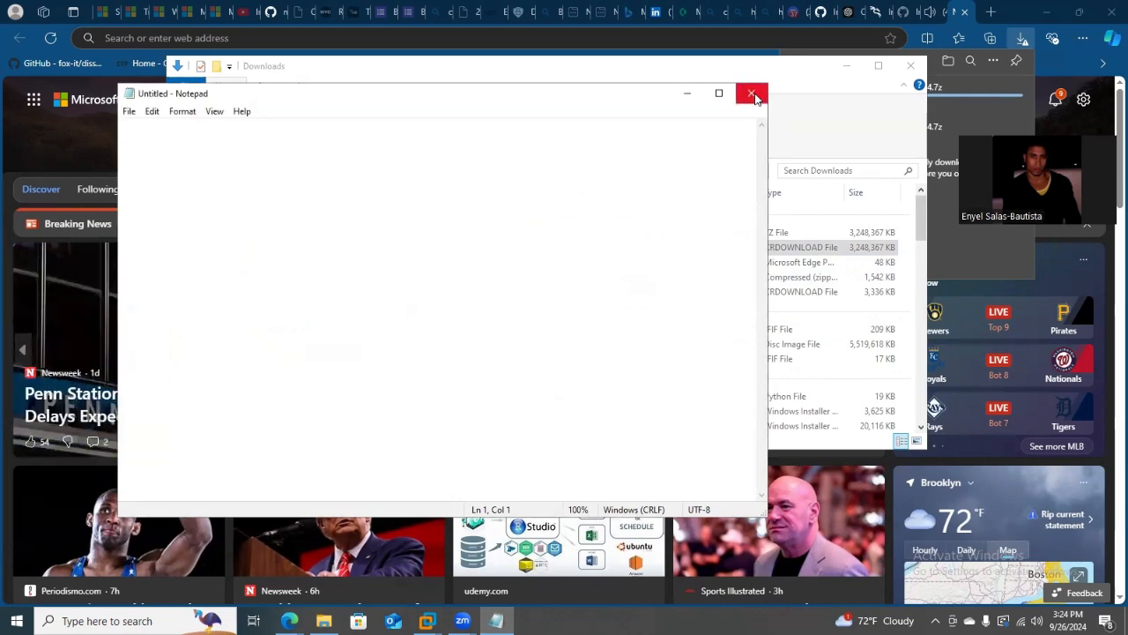
click(752, 92)
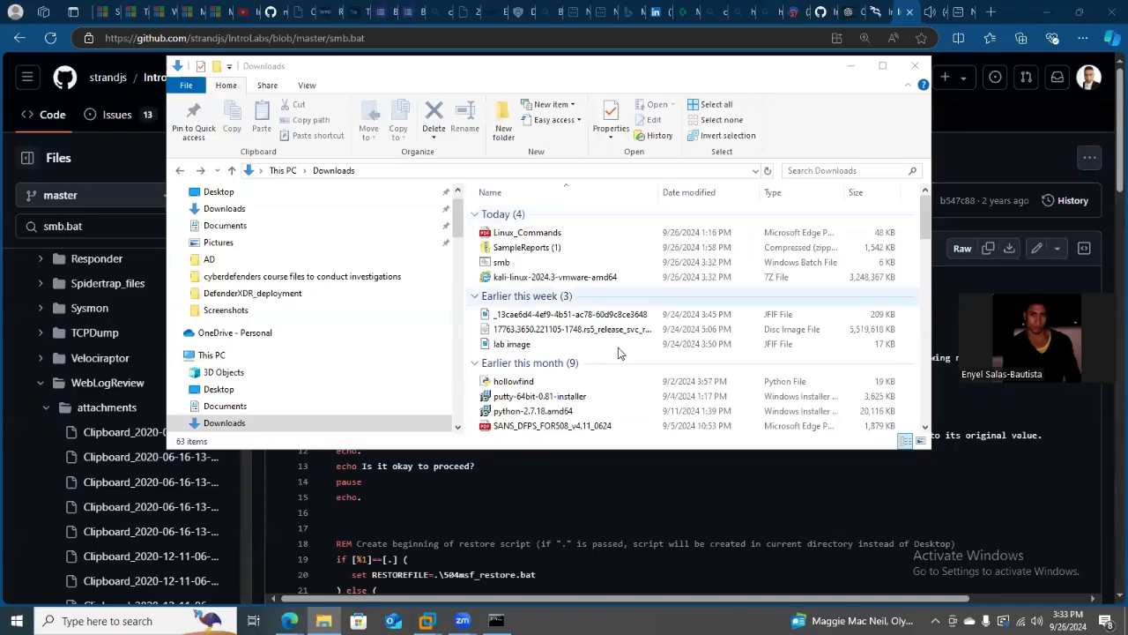
Extract the Kali archive with 7-Zip into a kali-linux-2024.3-vmware-amd64 subfolder of Downloads, keeping full pathnames.
right_click(560, 280)
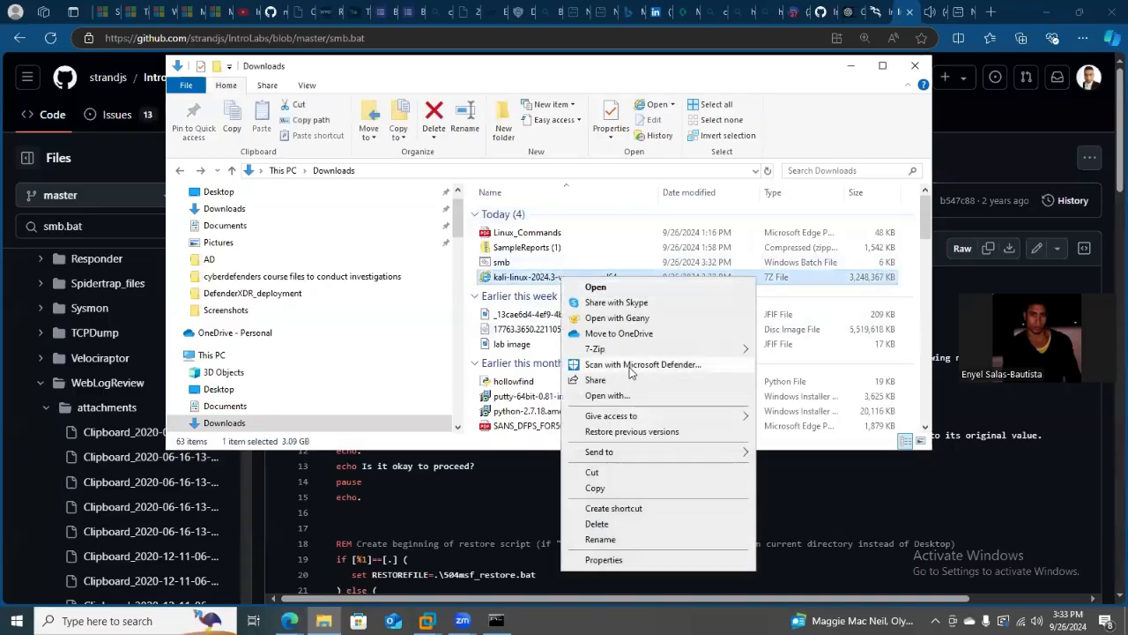
mouse_move(622, 353)
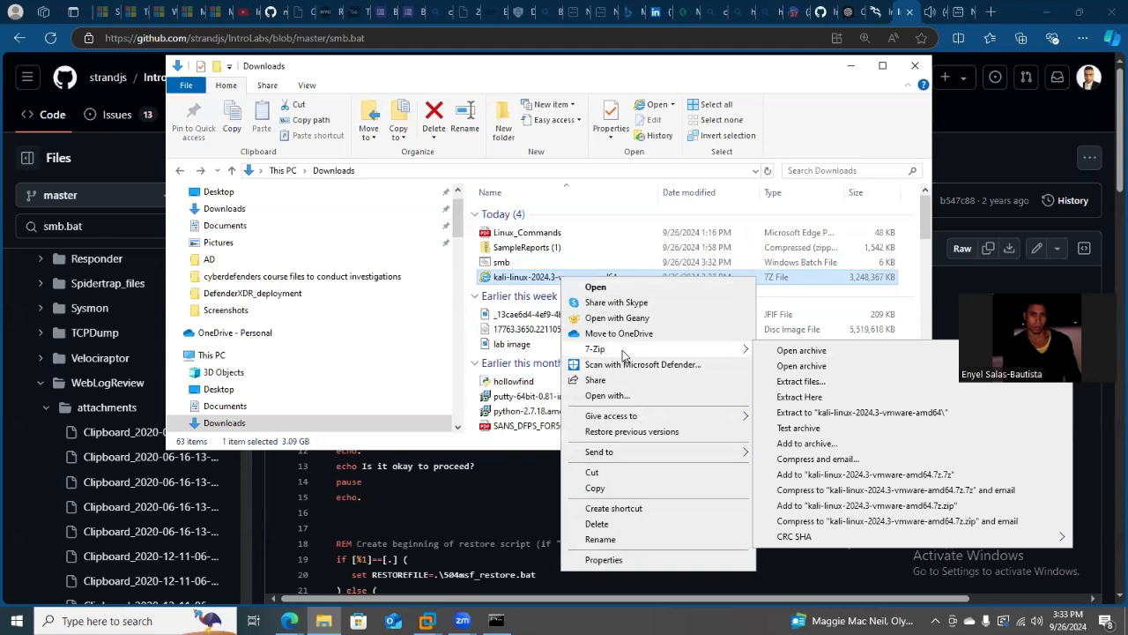
click(834, 383)
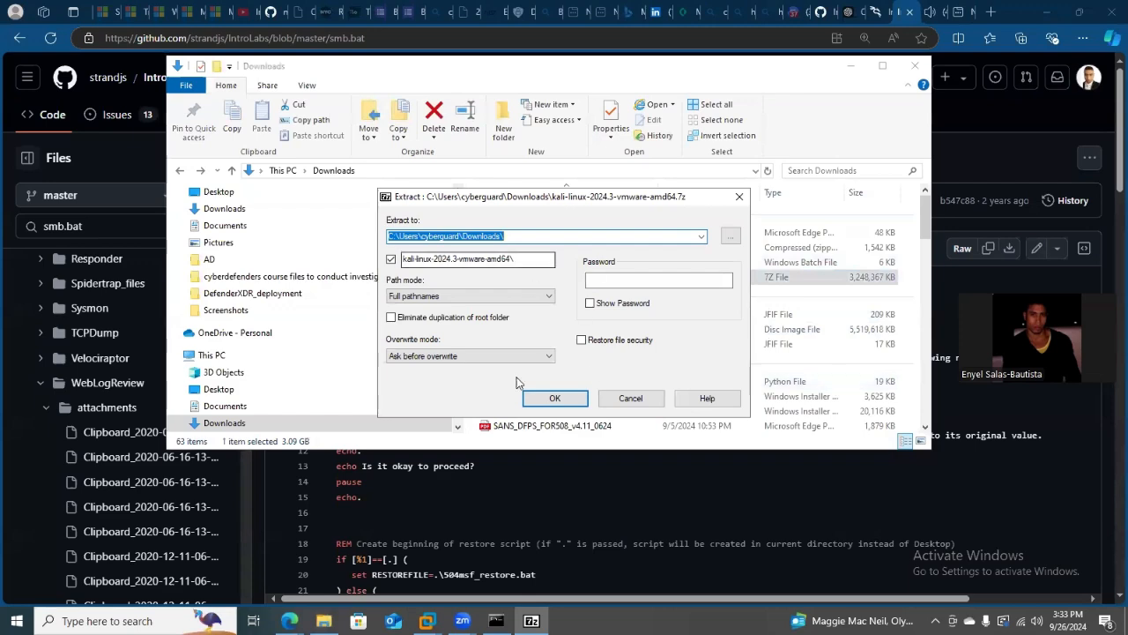
click(553, 398)
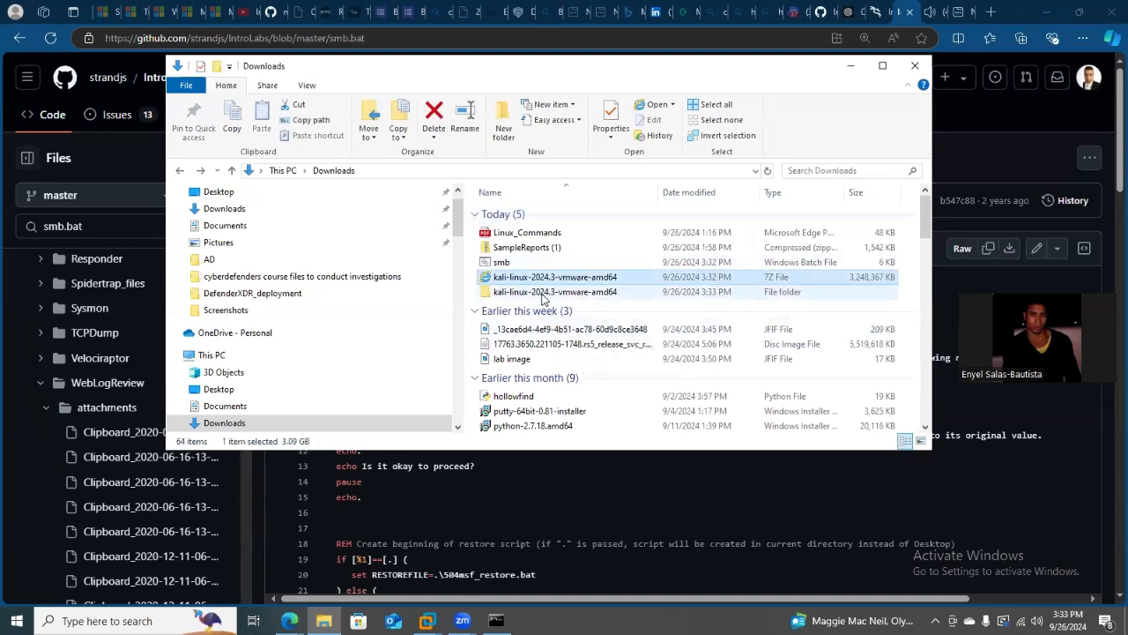
Open the extracted kali-linux-2024.3-vmware-amd64 folder and the kali-linux-2024.3-vmware-amd64.vmwarevm folder inside it.
click(544, 296)
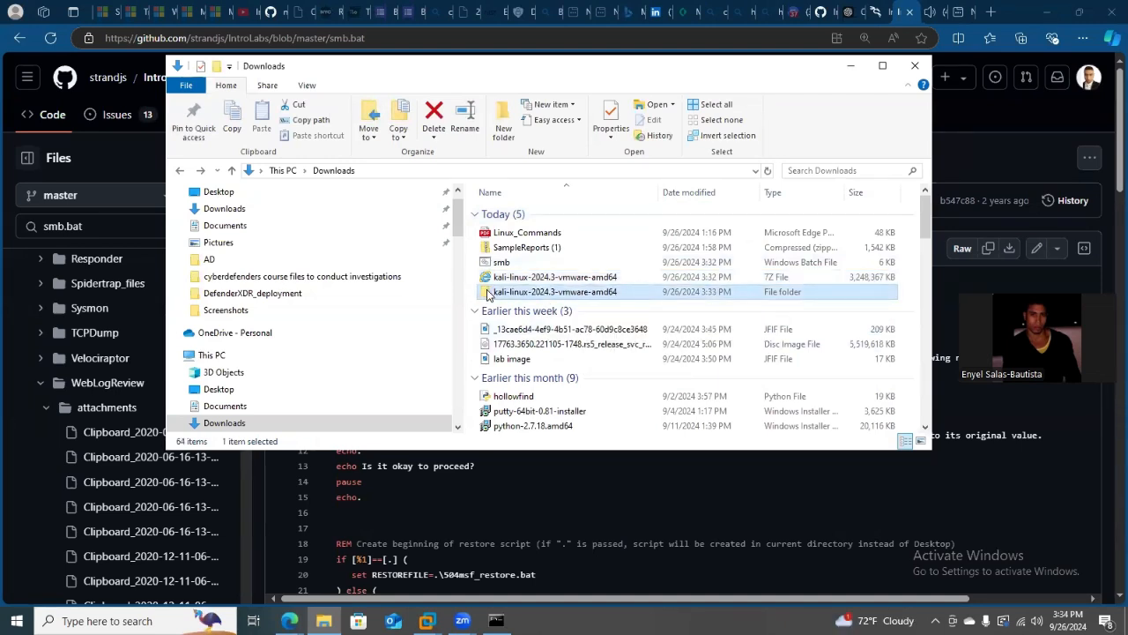
double_click(544, 295)
double_click(568, 216)
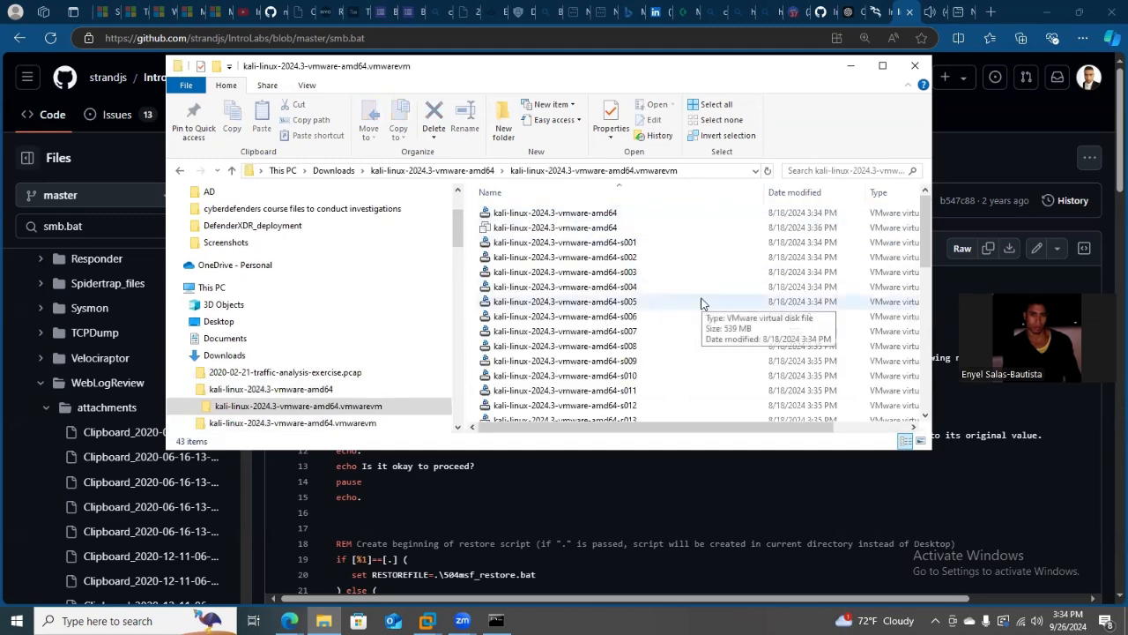
Consult Kali's pre-made VMware VM import guide in the browser and search the extracted virtual machine folder for .vmh.
click(403, 19)
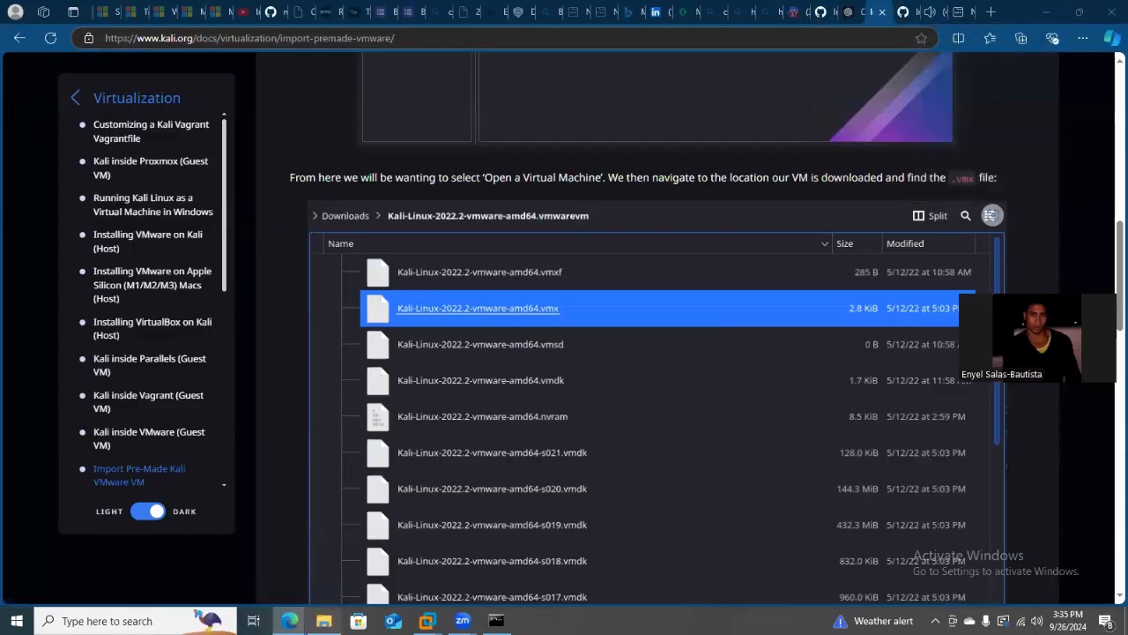
click(323, 621)
click(516, 165)
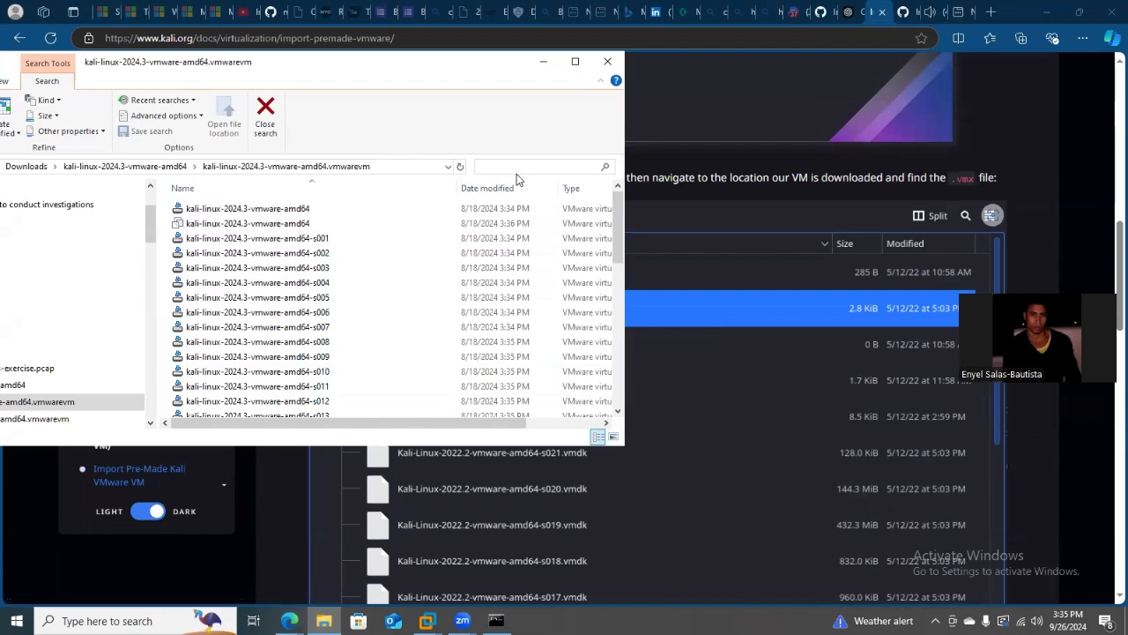
text(.vm)
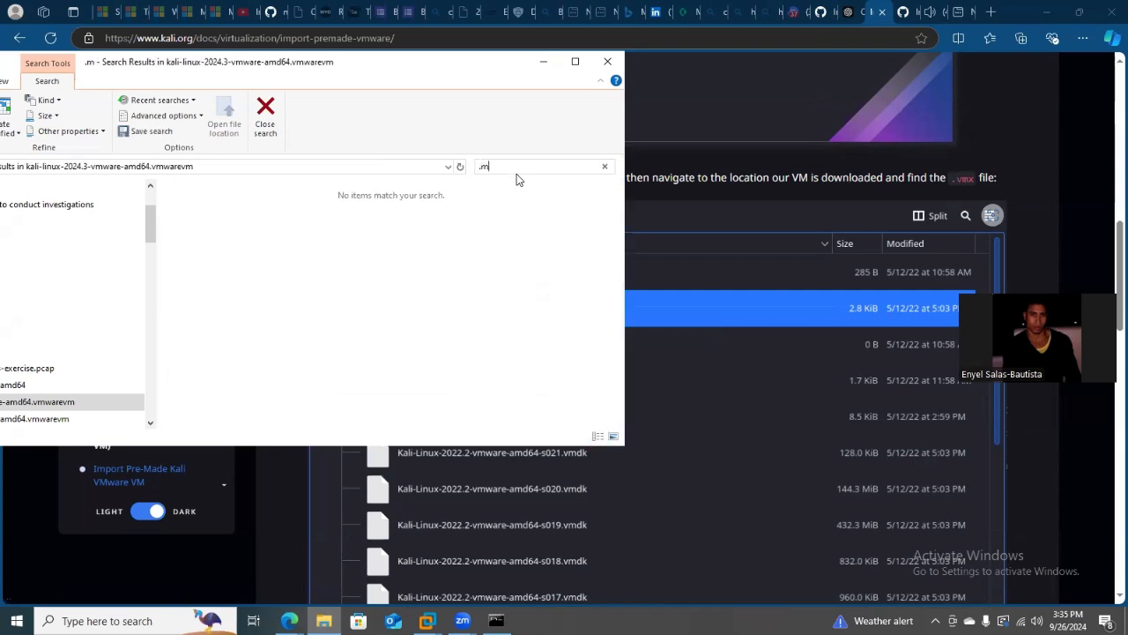
text(h)
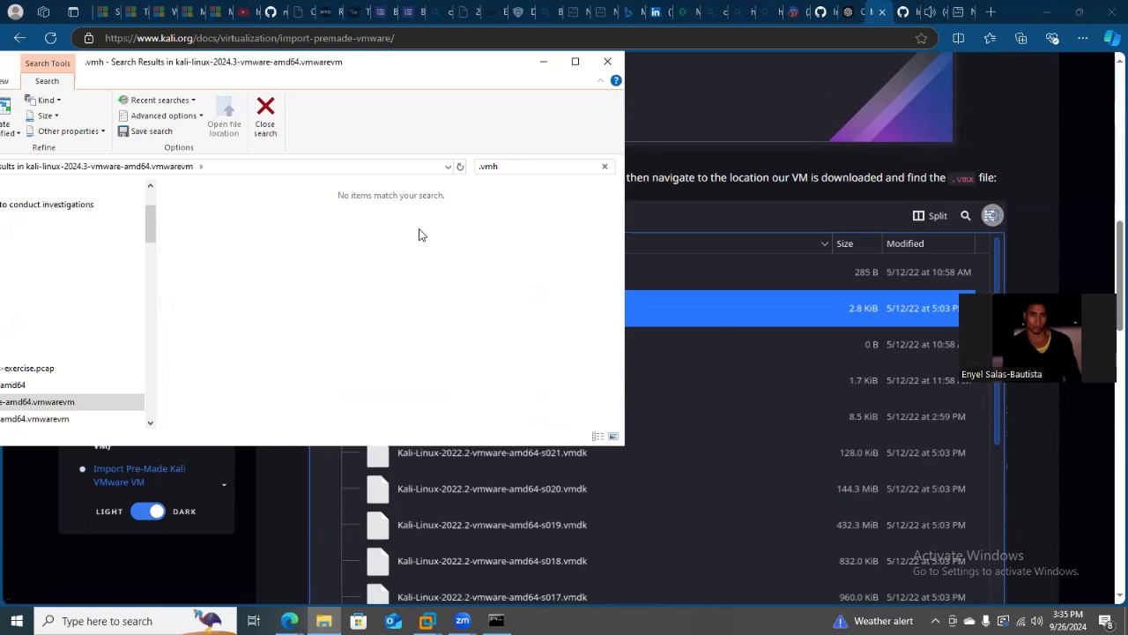
Check the guide's file list image, search the virtual machine folder for .vmx, and clear the search to look through all files.
click(721, 230)
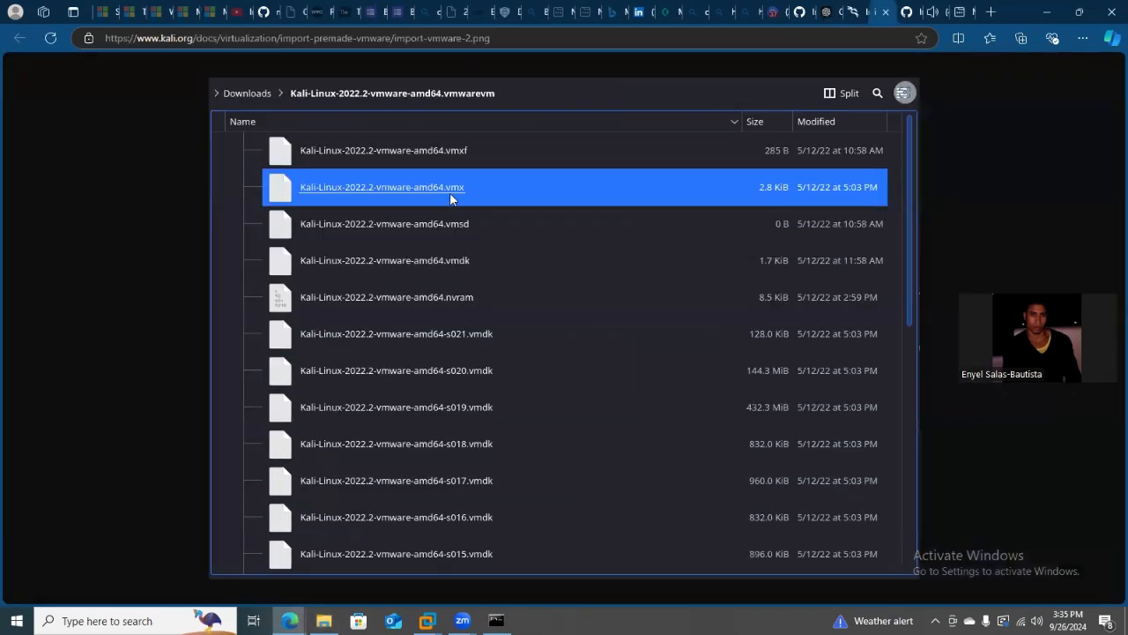
click(324, 620)
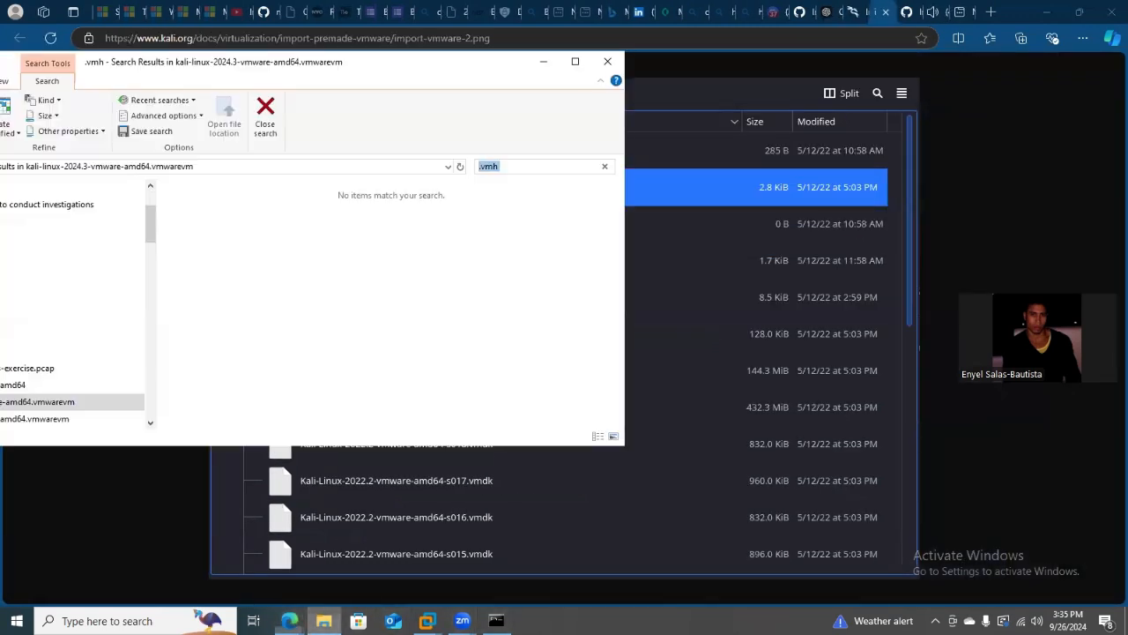
click(596, 168)
text(x)
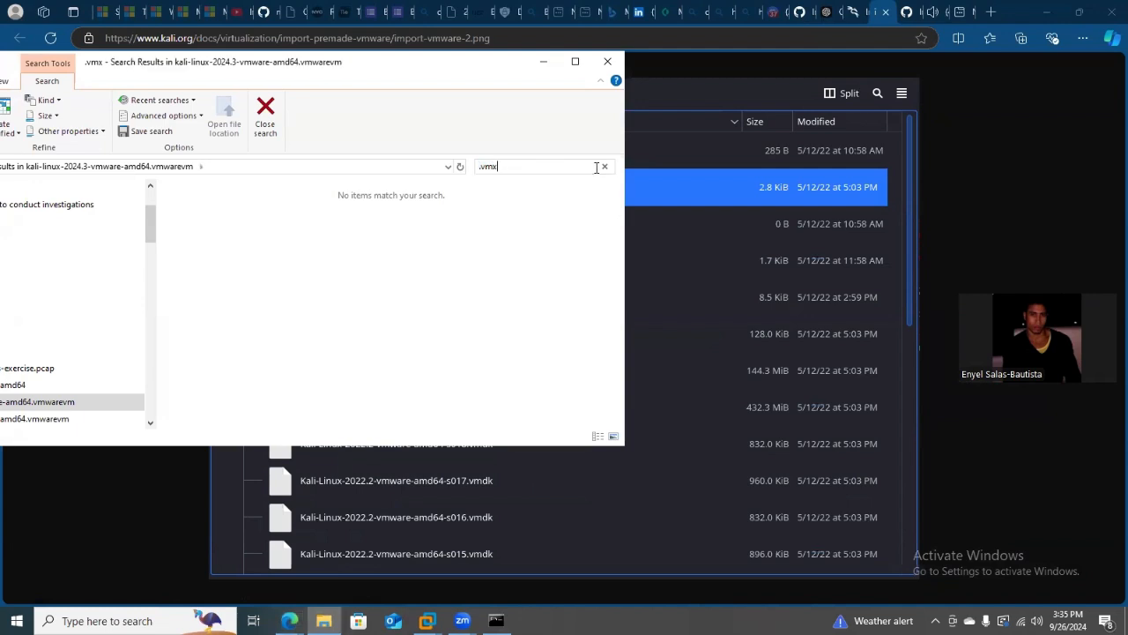
key(BackSpace)
key(BackSpace)
key(BackSpace)
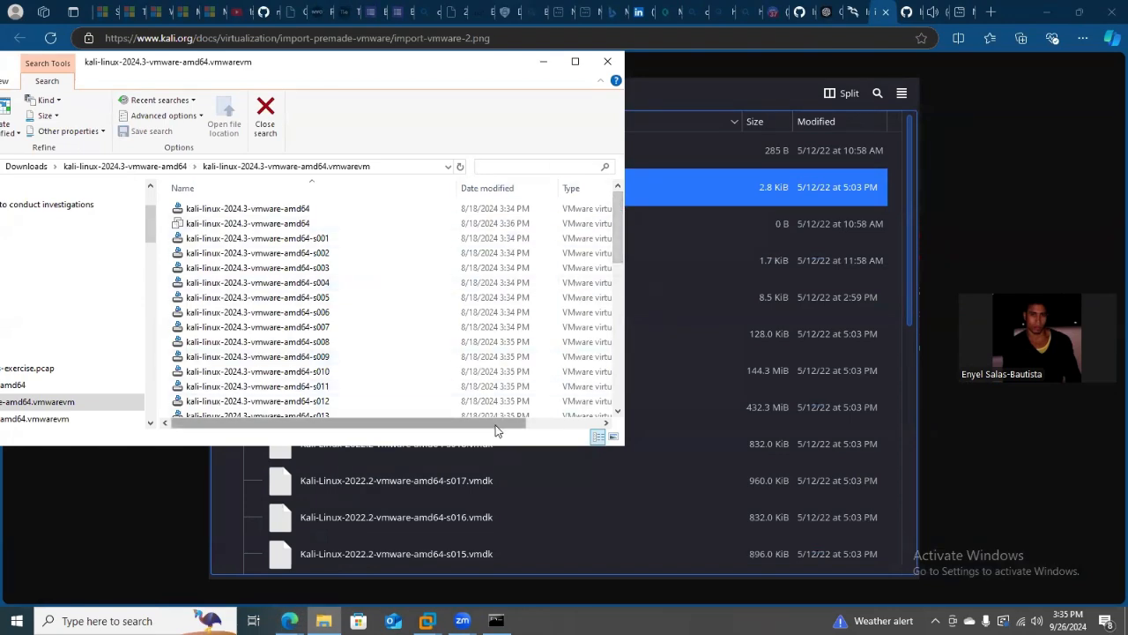
drag(494, 422, 428, 420)
drag(621, 246, 622, 381)
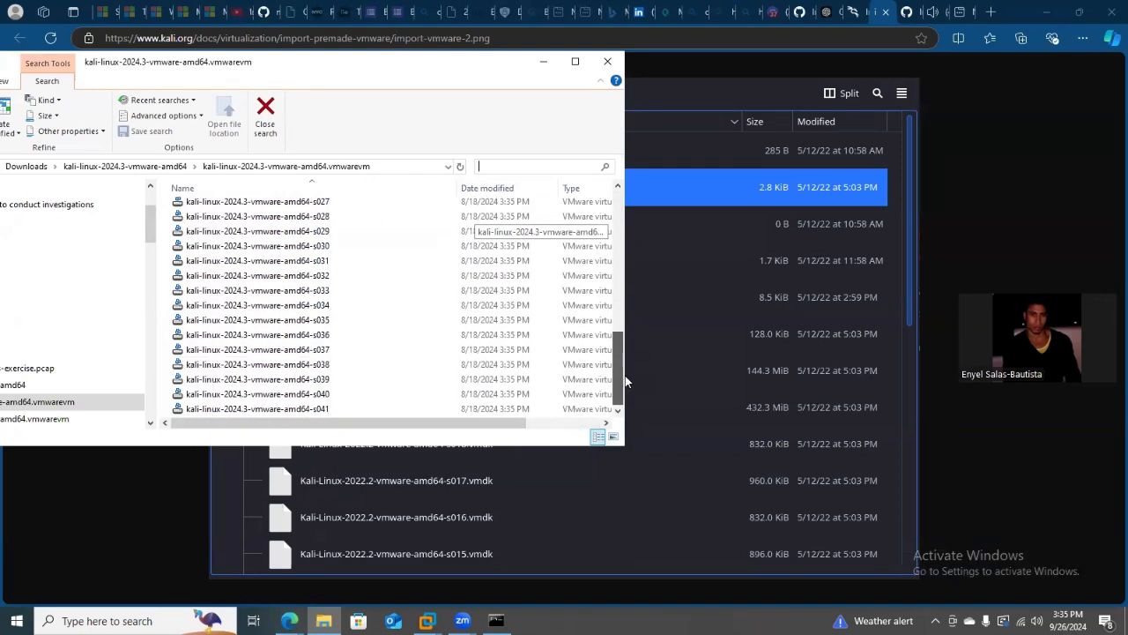
drag(626, 381, 652, 220)
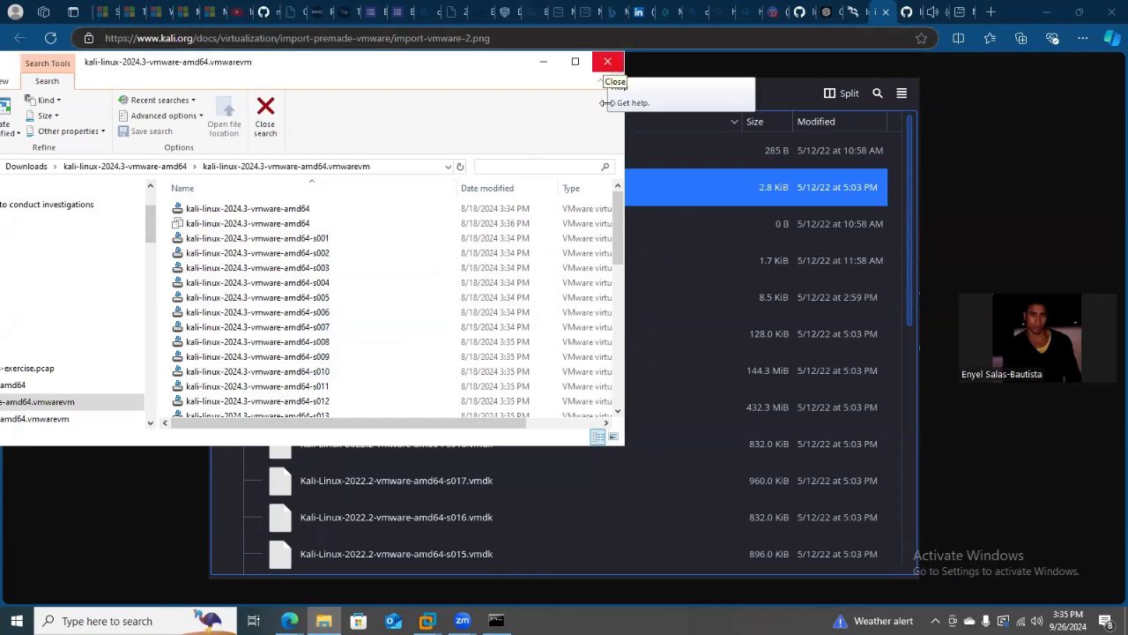
Switch to the VMware Workstation window.
click(427, 621)
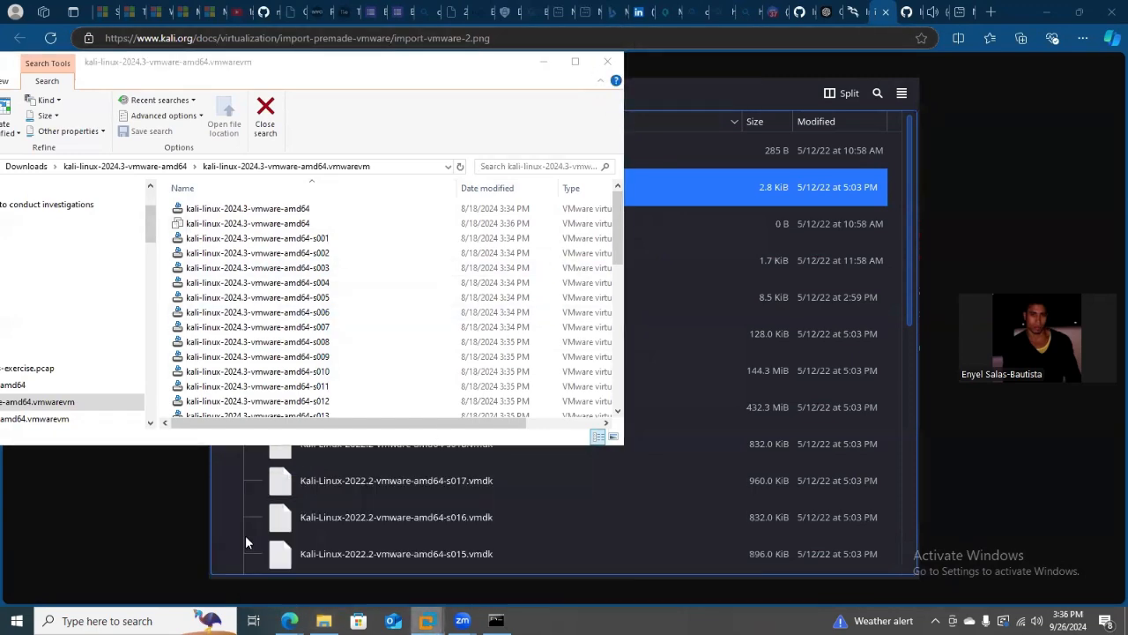
click(249, 533)
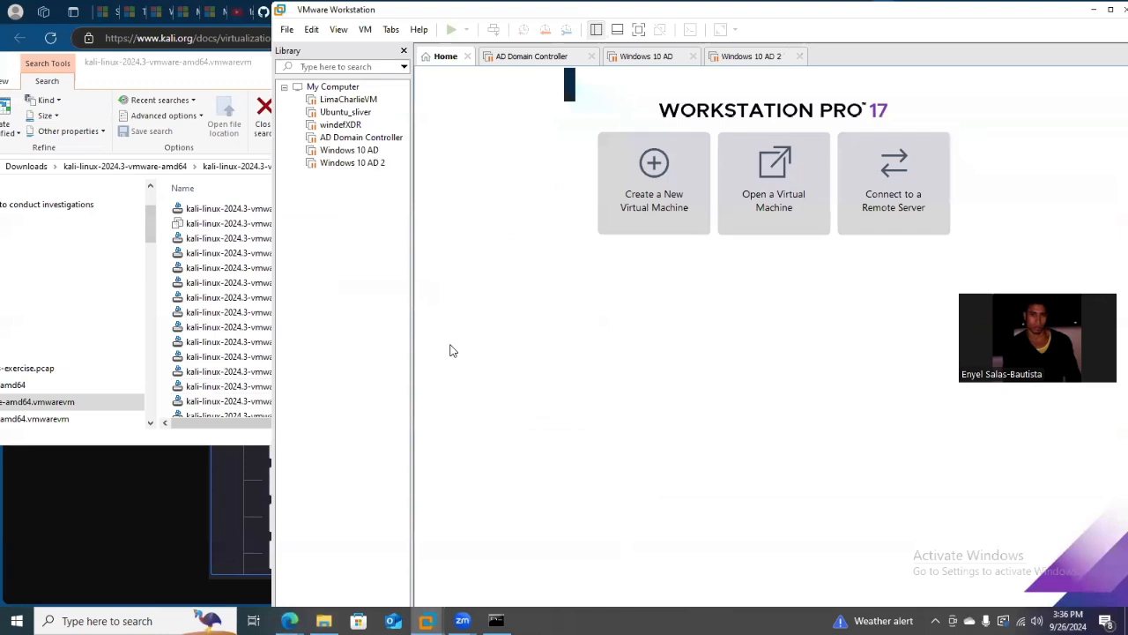
click(654, 167)
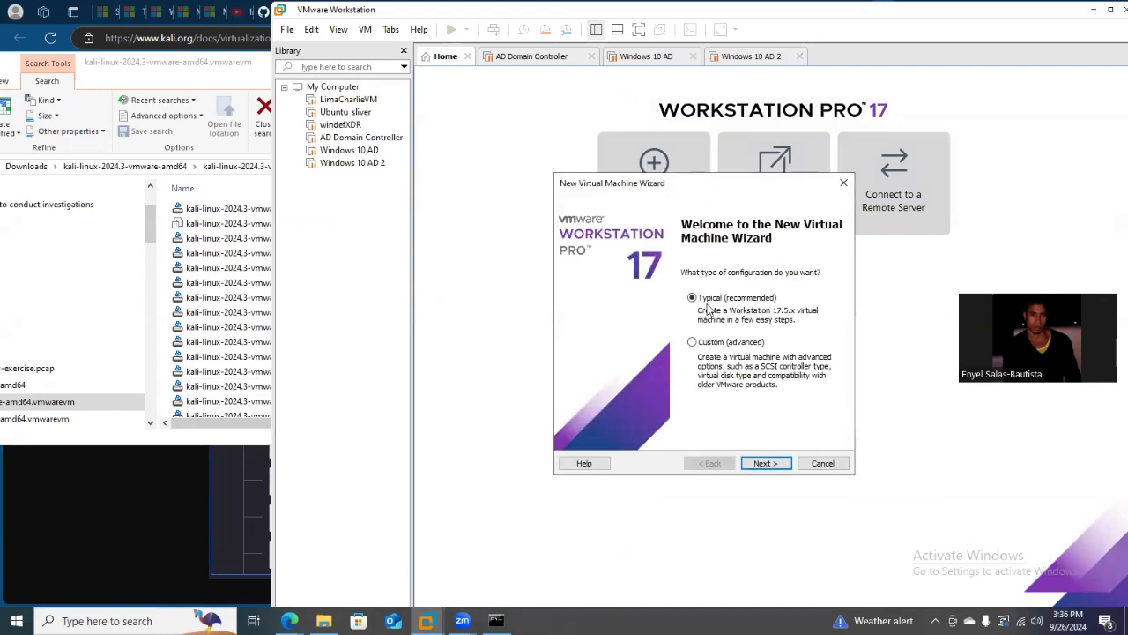
click(760, 464)
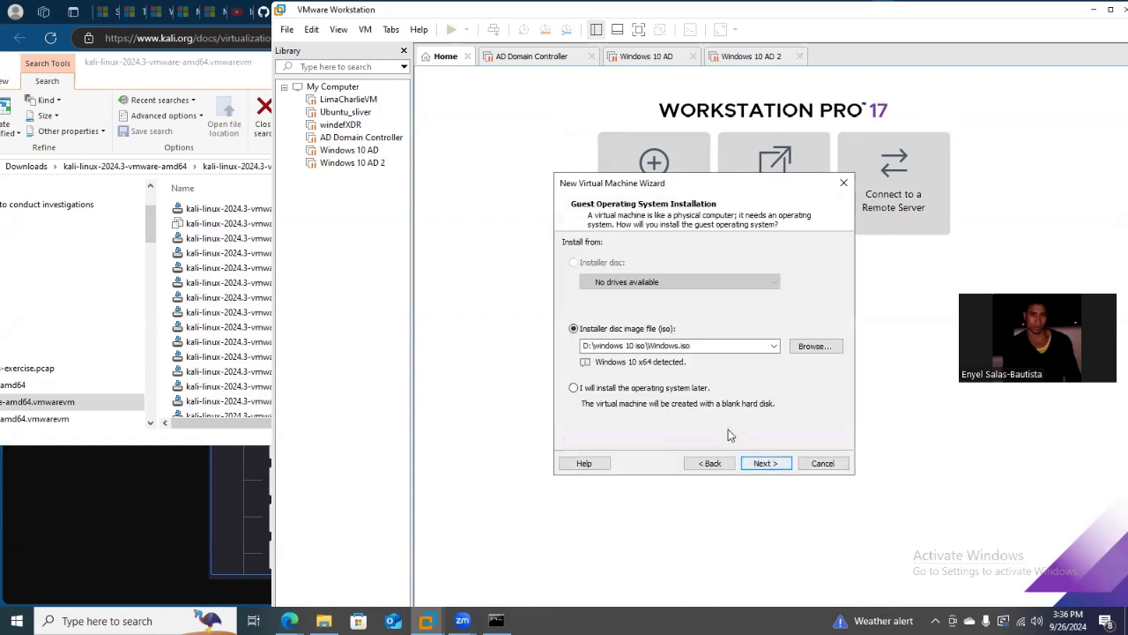
click(808, 345)
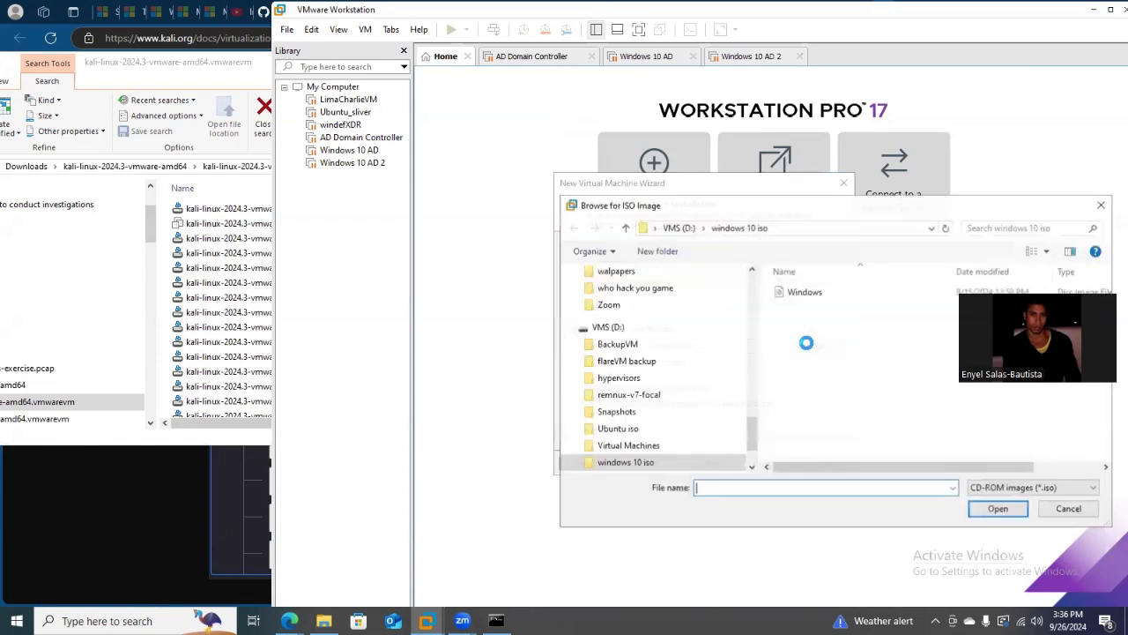
drag(751, 441, 760, 286)
click(682, 318)
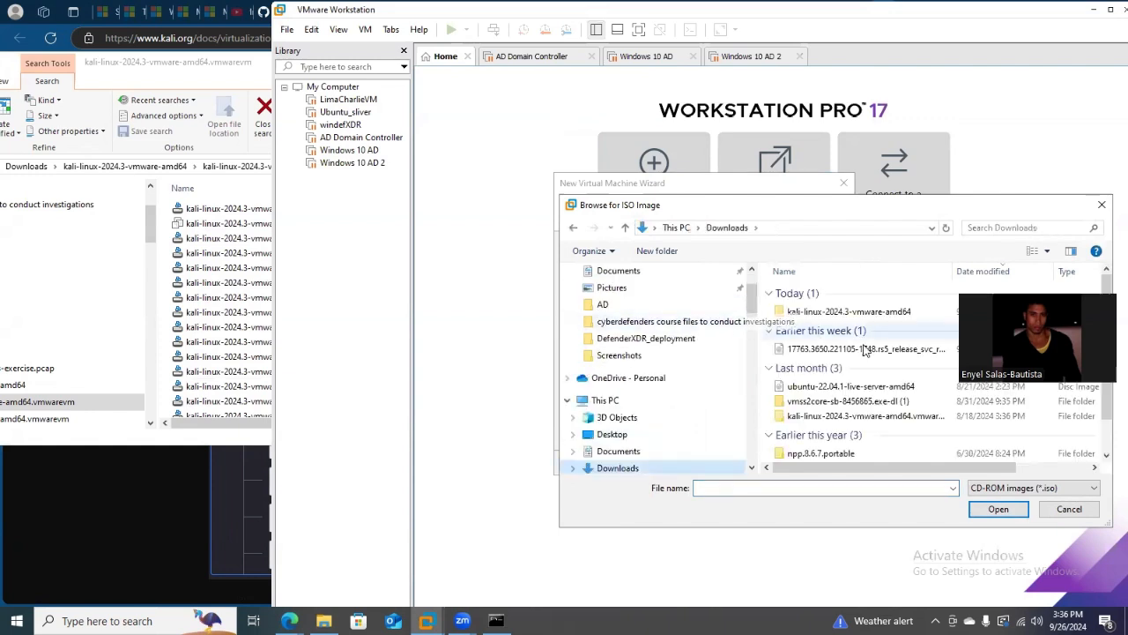
drag(1011, 293, 988, 3)
drag(968, 211, 747, 193)
click(637, 293)
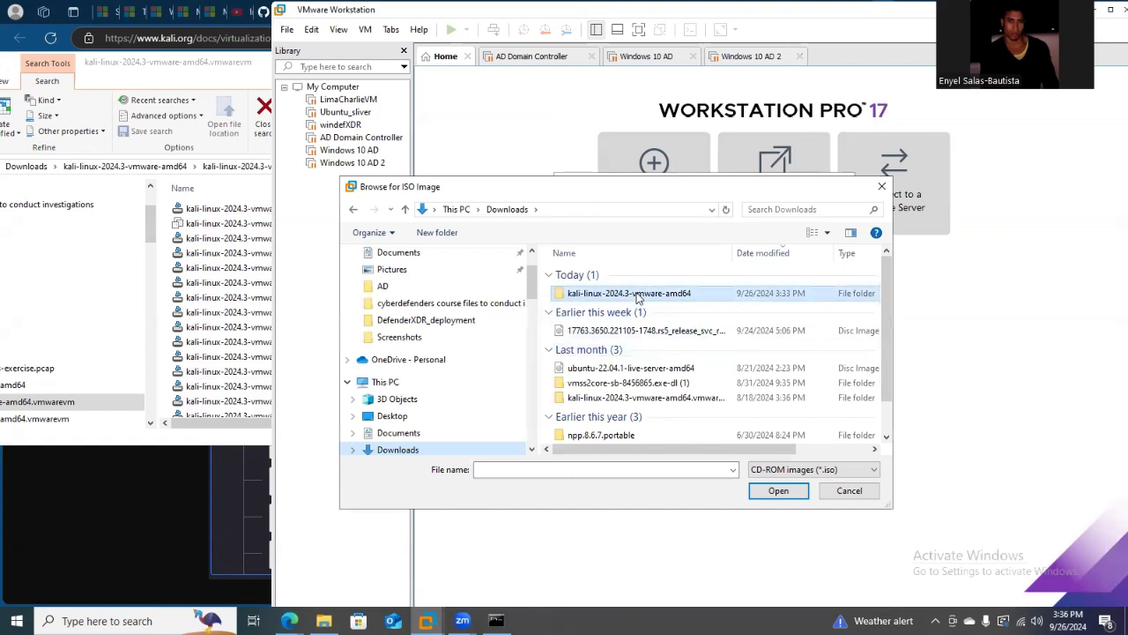
double_click(637, 294)
double_click(631, 275)
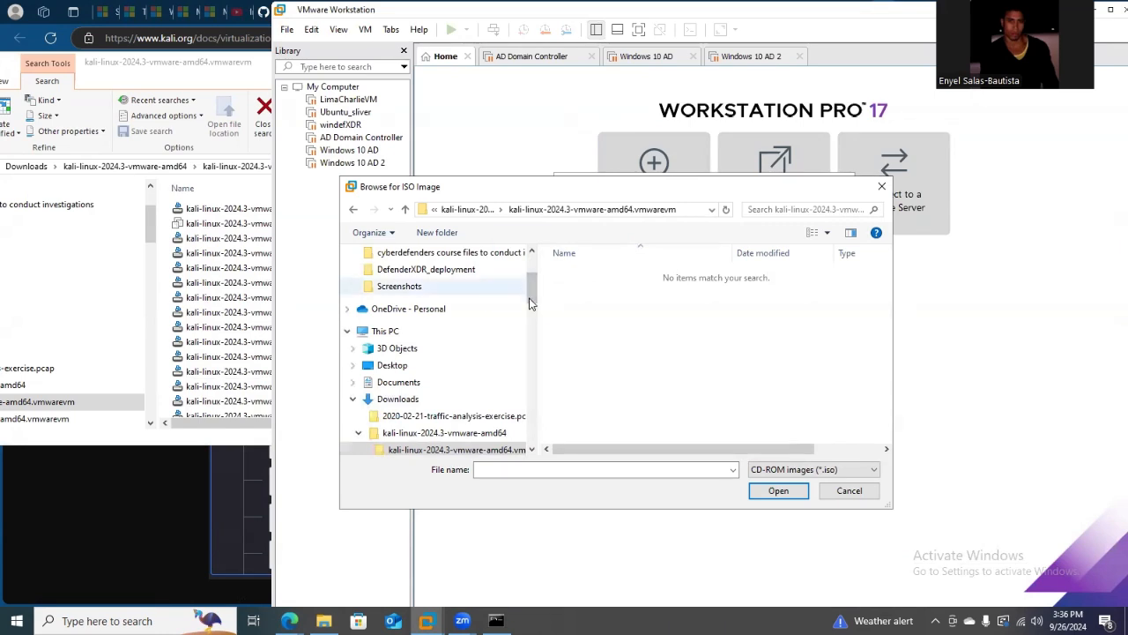
mouse_move(531, 298)
mouse_down()
mouse_move(538, 278)
mouse_move(544, 304)
mouse_move(546, 287)
mouse_up()
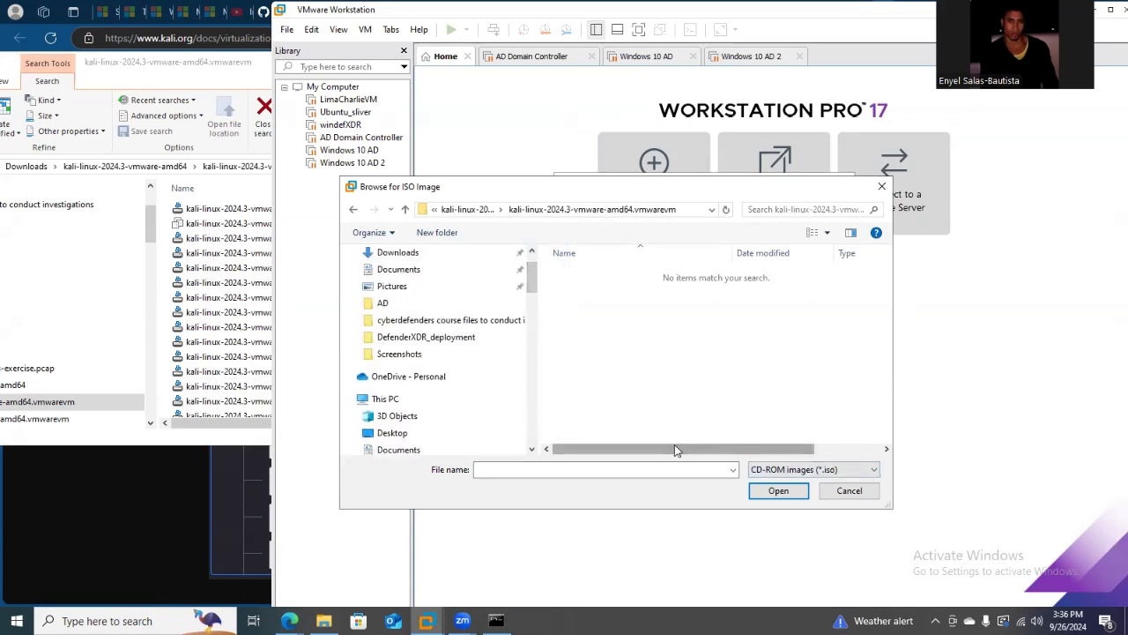
drag(687, 451, 719, 451)
click(819, 470)
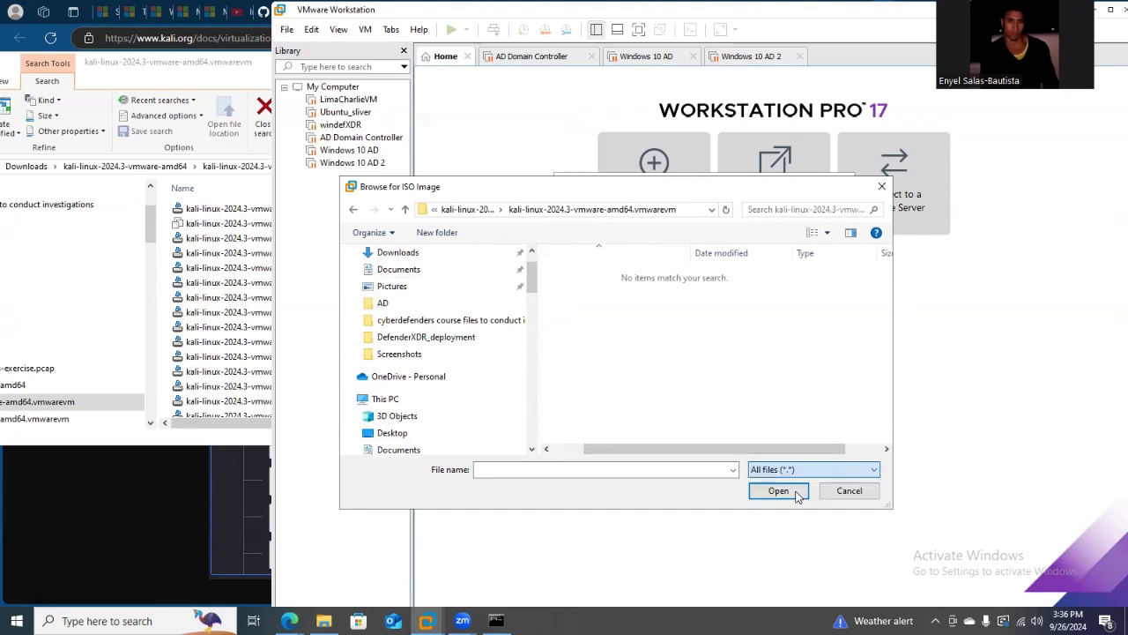
click(780, 496)
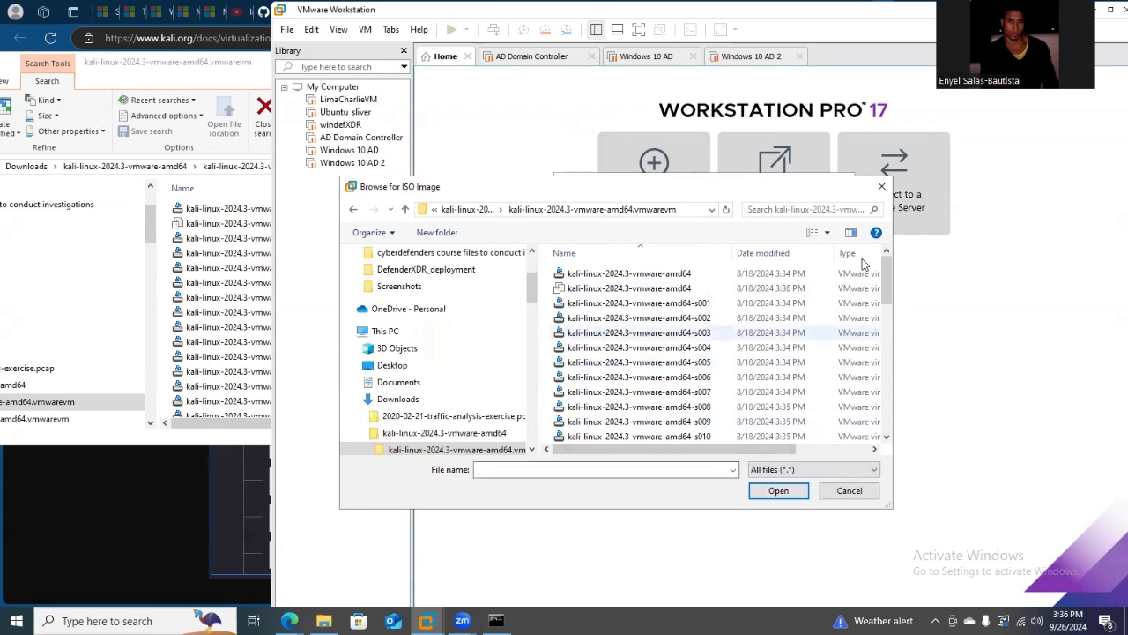
drag(764, 450, 855, 453)
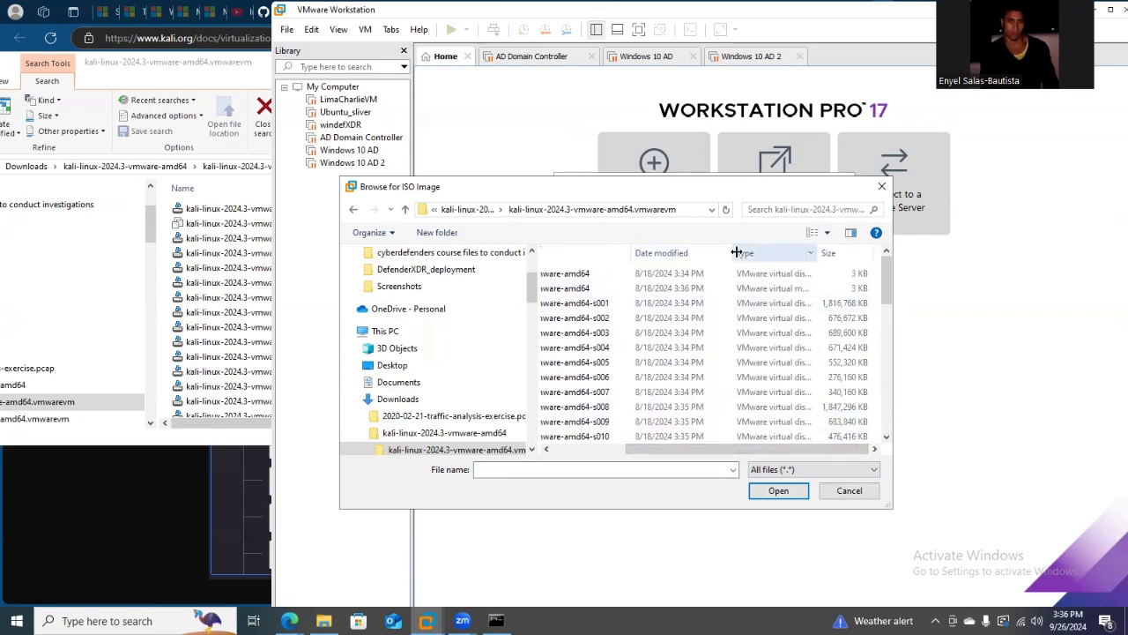
click(447, 97)
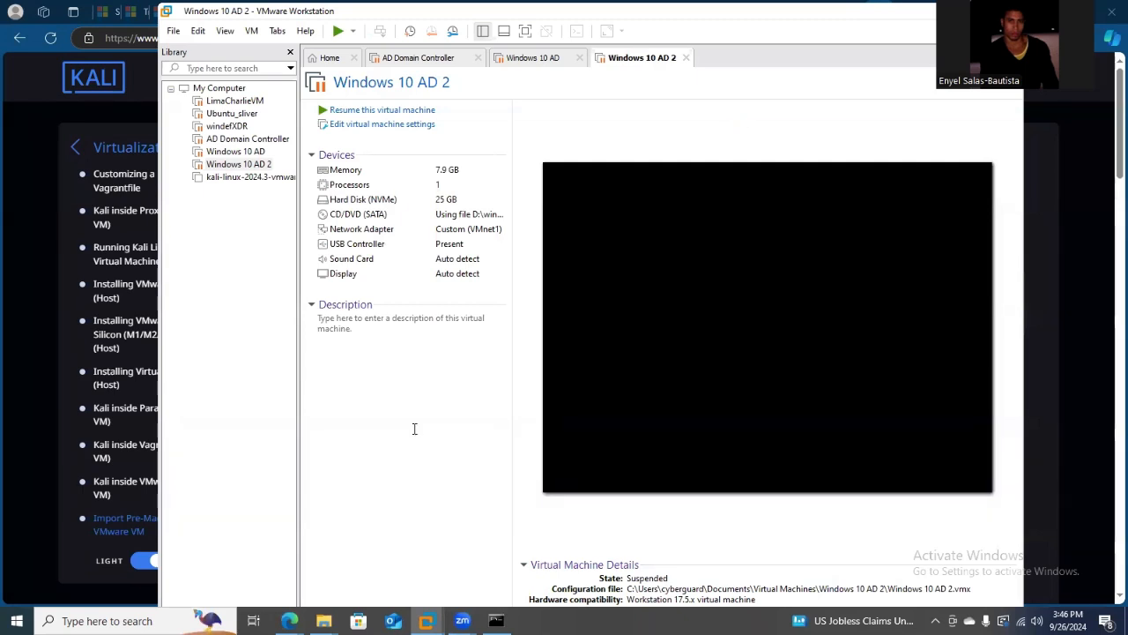
Remove the kali-linux-2024.3-vmware-amd64 virtual machine from the library without deleting it from disk.
right_click(246, 178)
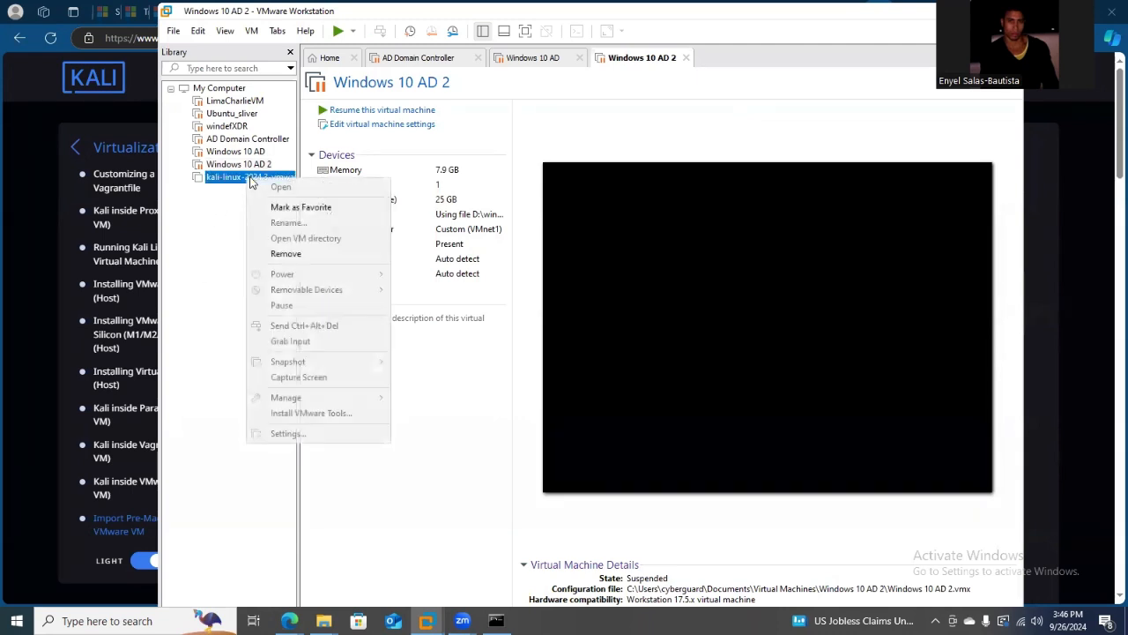
click(286, 254)
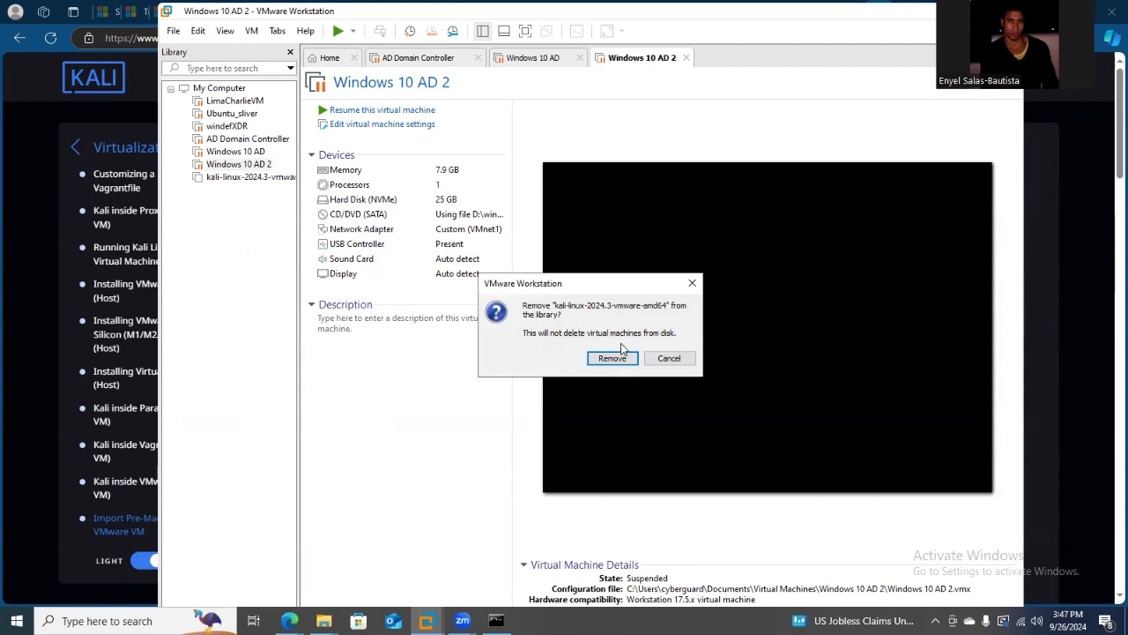
click(605, 357)
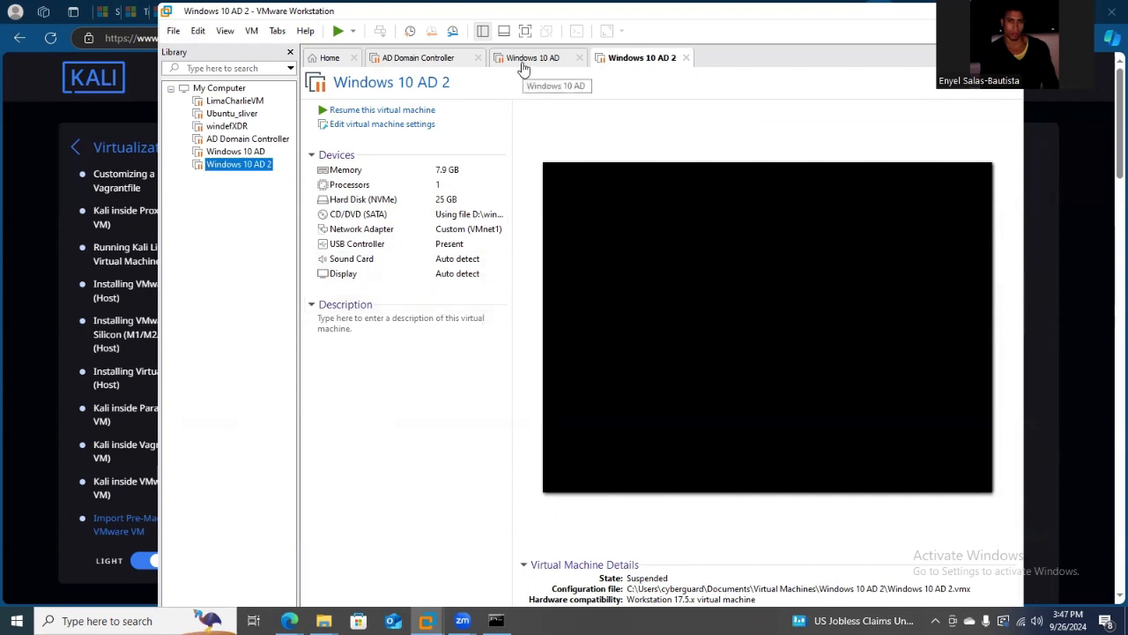
Open the kali-linux-2024.3-vmware-amd64 virtual machine file from the extracted kali-linux-2024.3-vmware-amd64.vmwarevm folder.
click(338, 61)
click(644, 202)
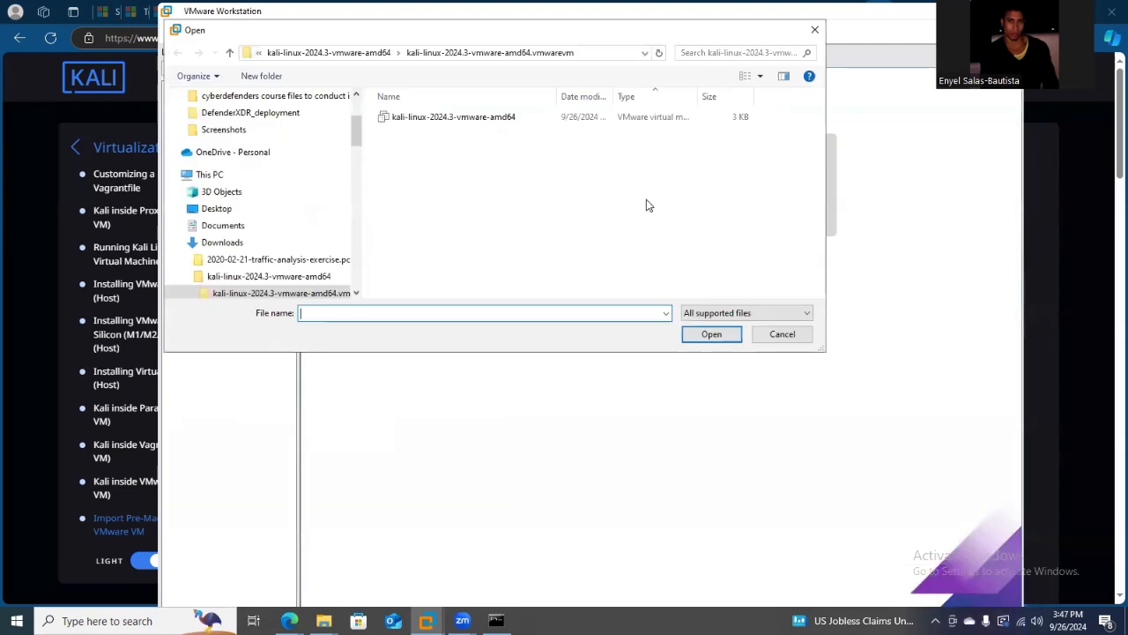
click(414, 118)
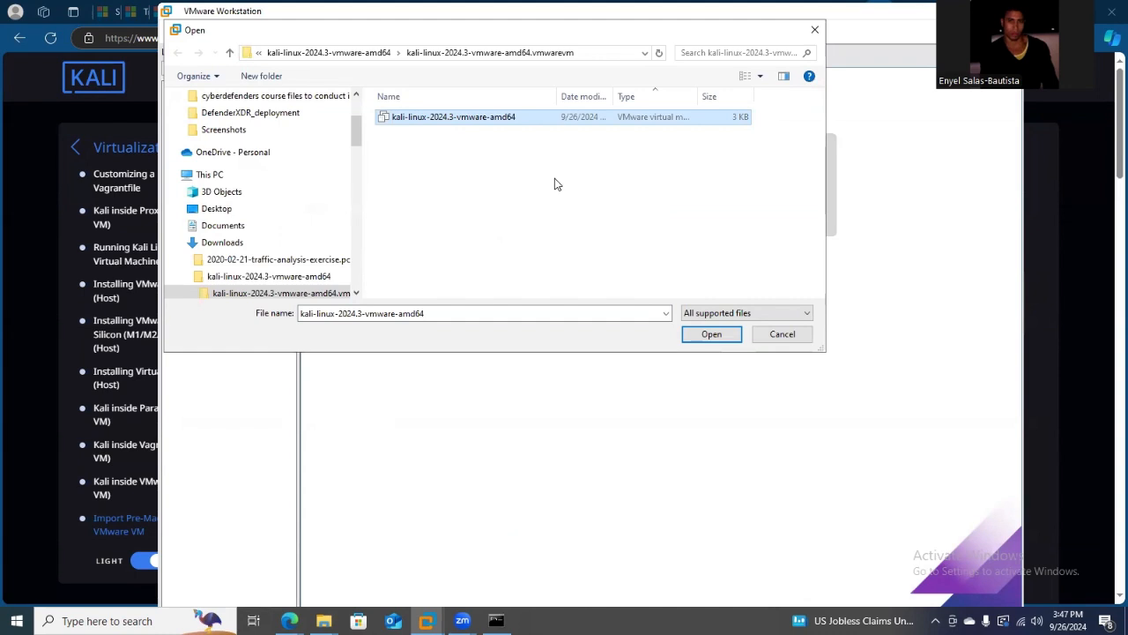
click(716, 333)
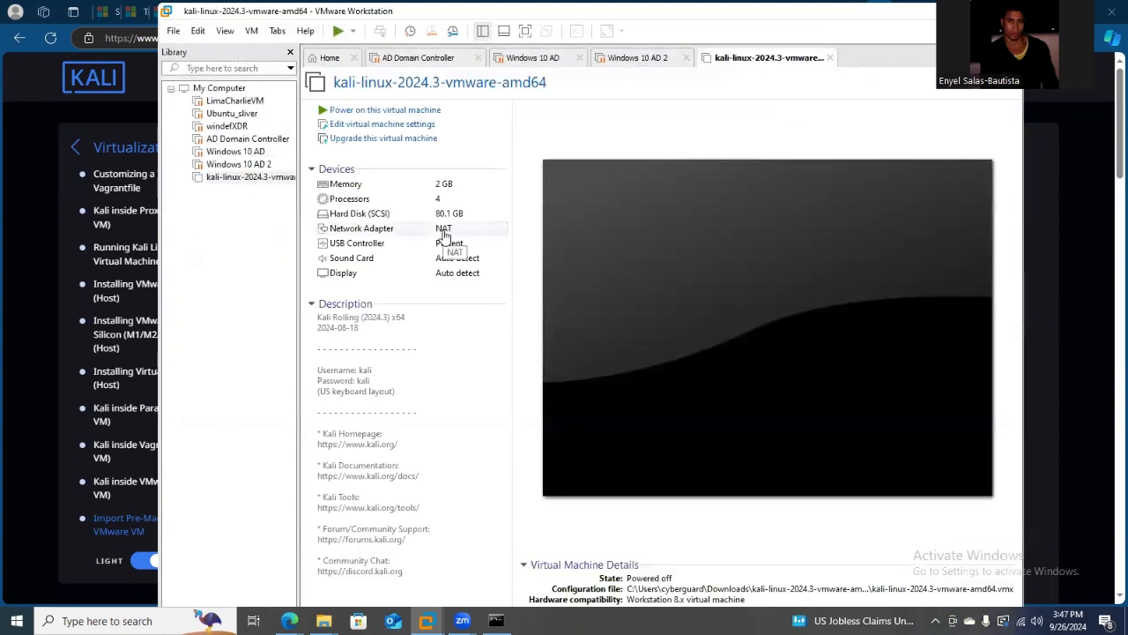
Set the Kali virtual machine's network adapter to the custom virtual network VMnet1 (NAT).
double_click(447, 231)
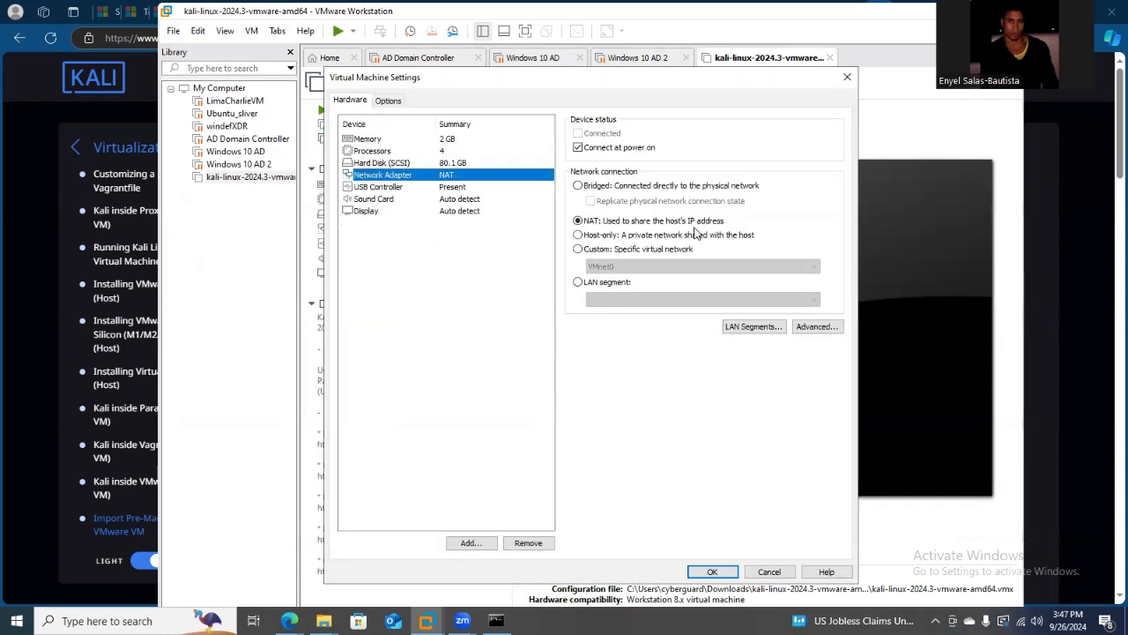
click(579, 248)
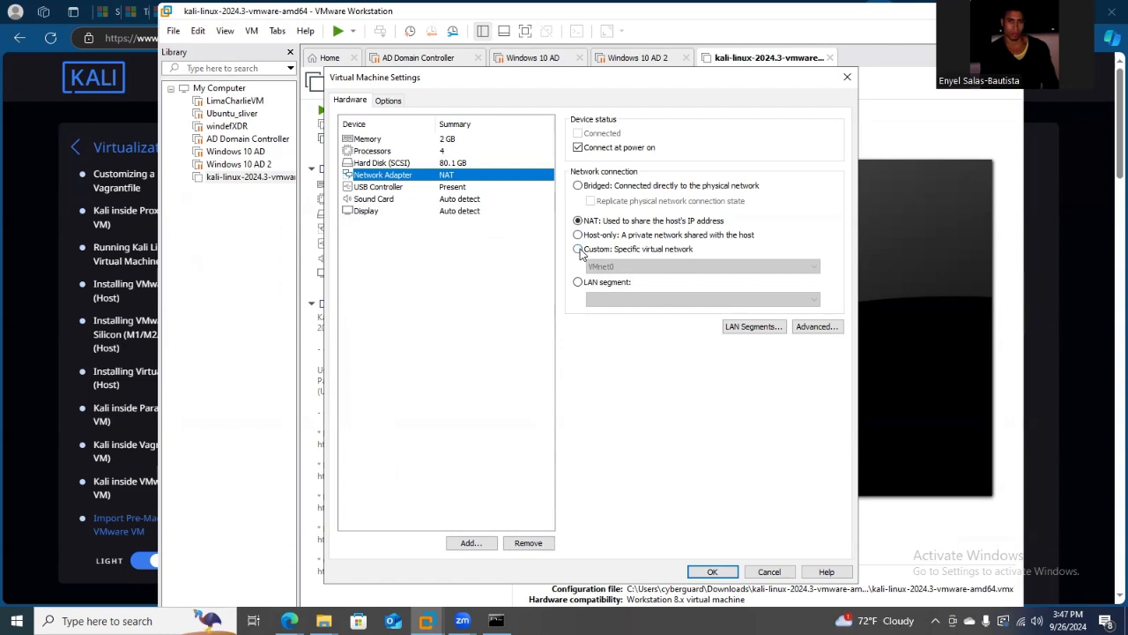
click(651, 268)
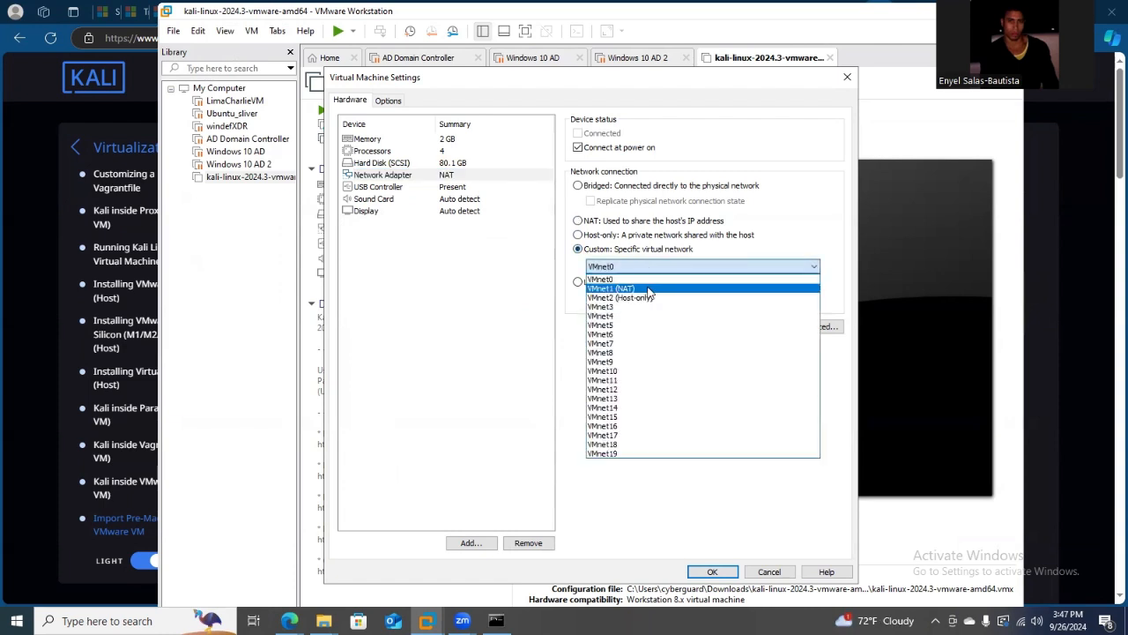
click(650, 290)
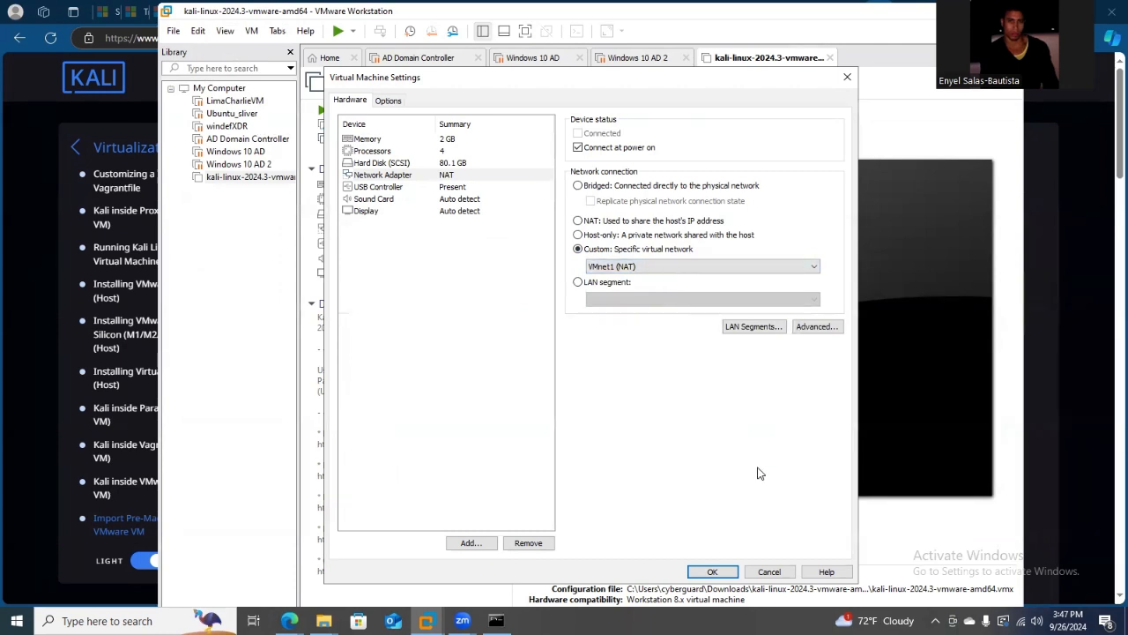
click(714, 572)
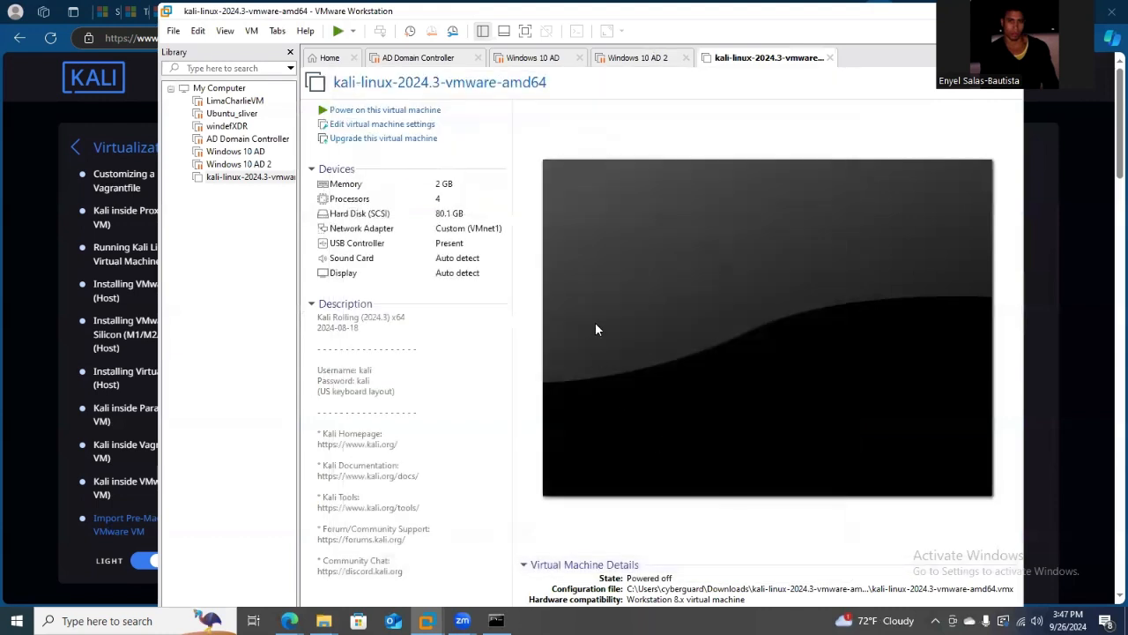
Set the Kali virtual machine's memory to 8048 MB.
double_click(444, 185)
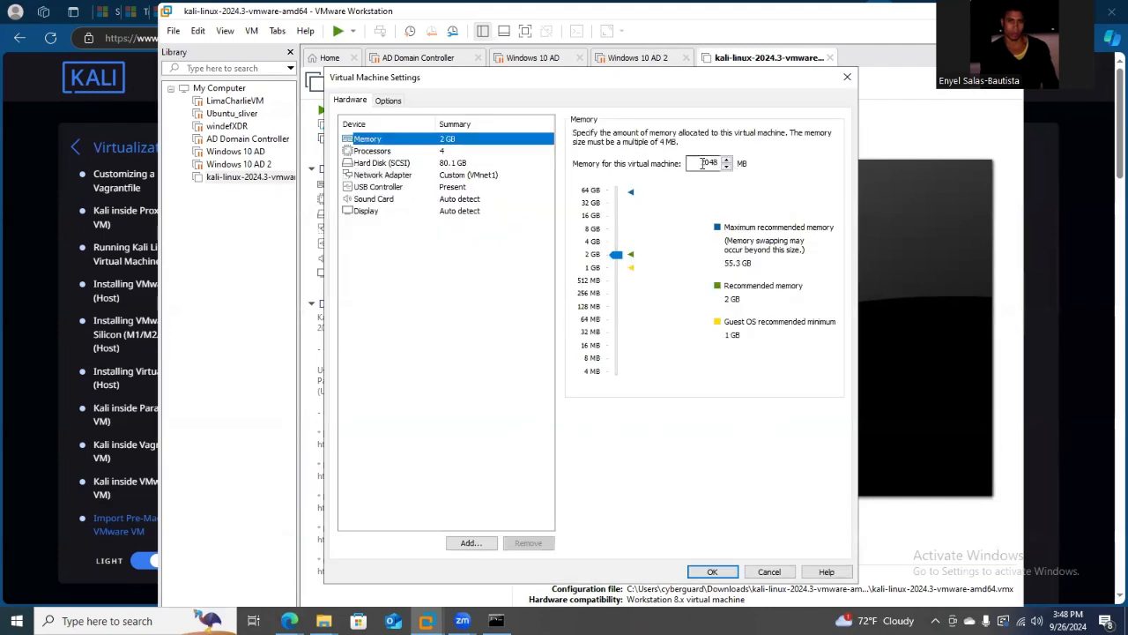
click(705, 162)
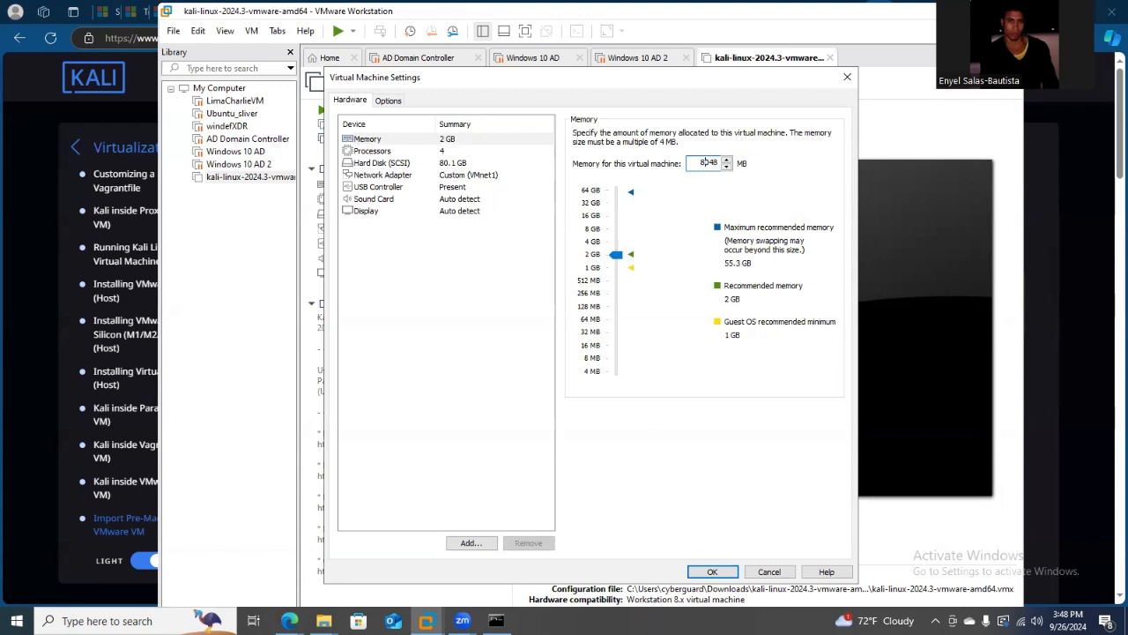
click(712, 572)
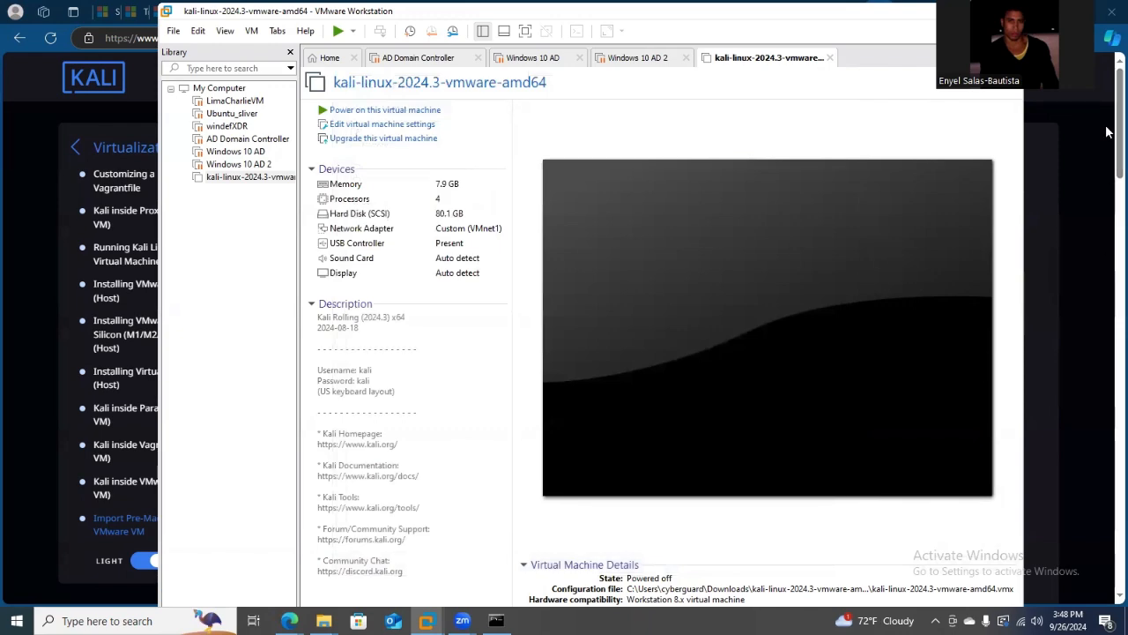
Power on the kali-linux-2024.3-vmware-amd64 virtual machine and boot it to the login screen.
click(1108, 156)
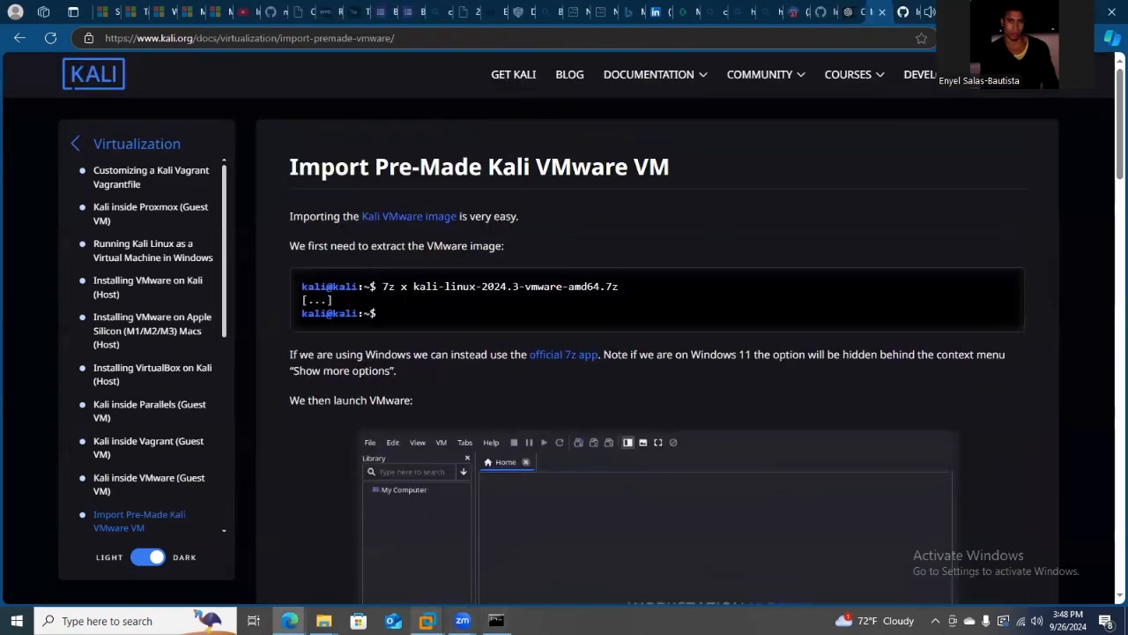
mouse_move(426, 620)
click(188, 543)
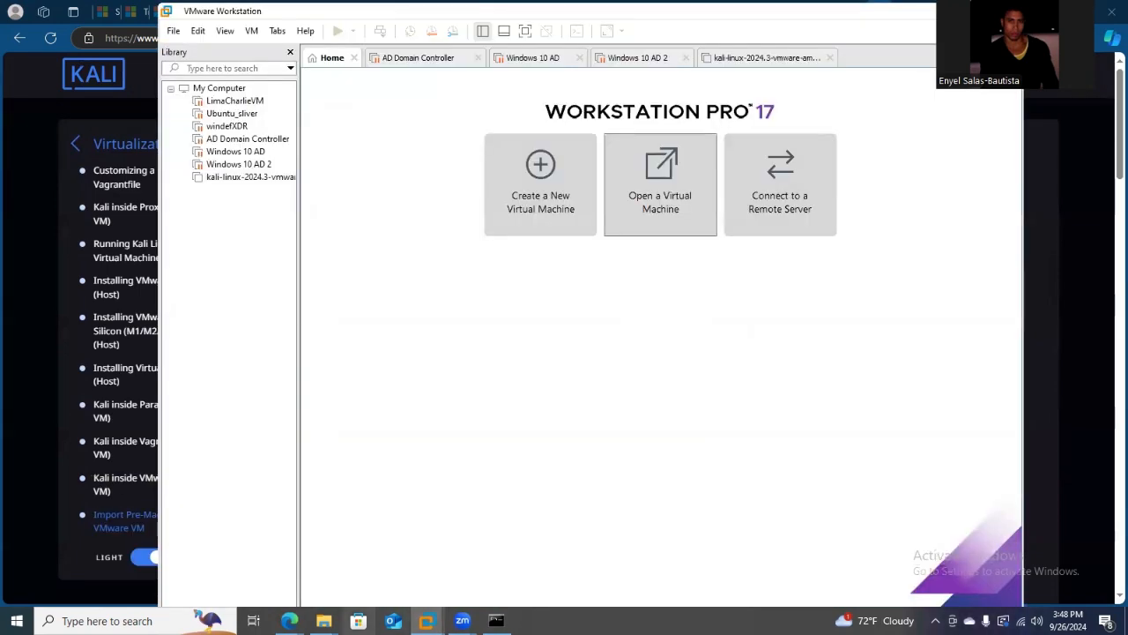
click(762, 58)
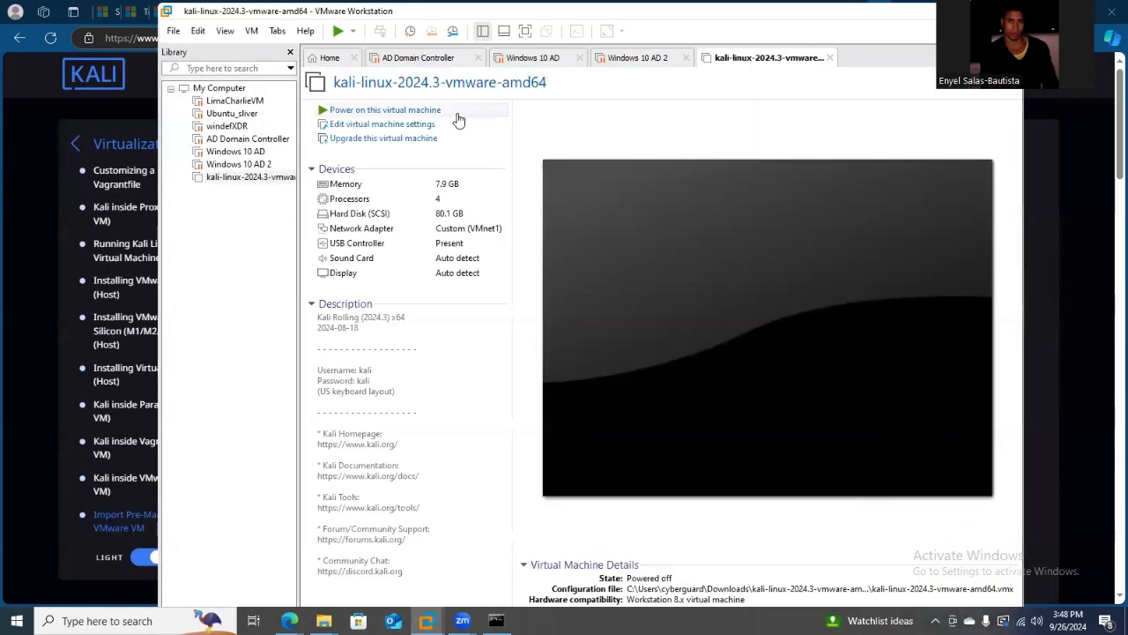
click(349, 111)
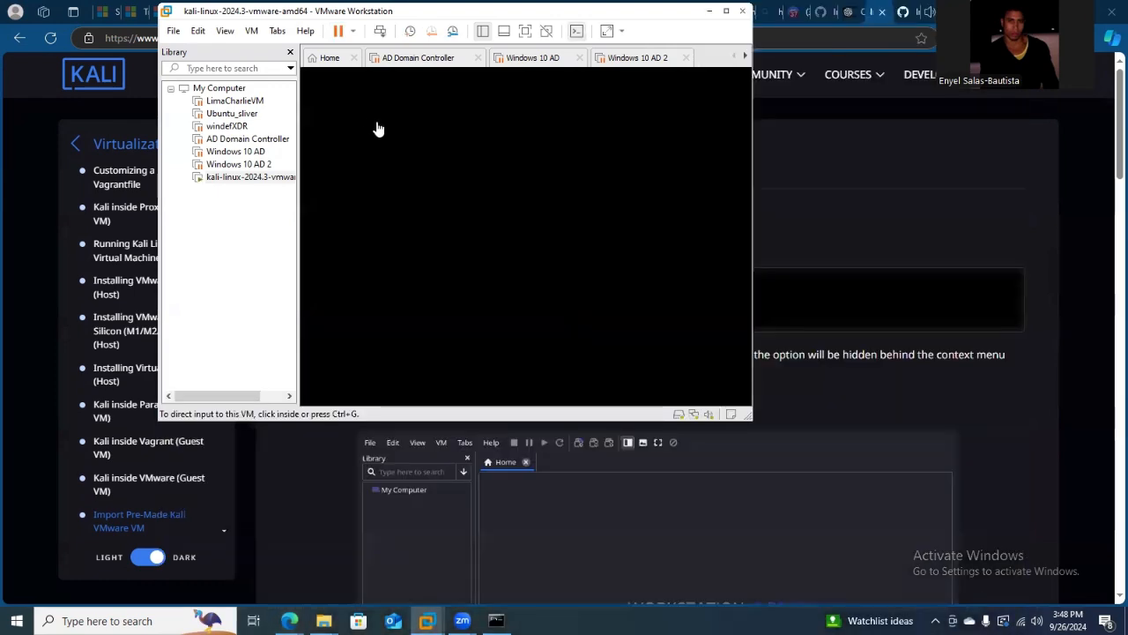
click(374, 125)
key(Return)
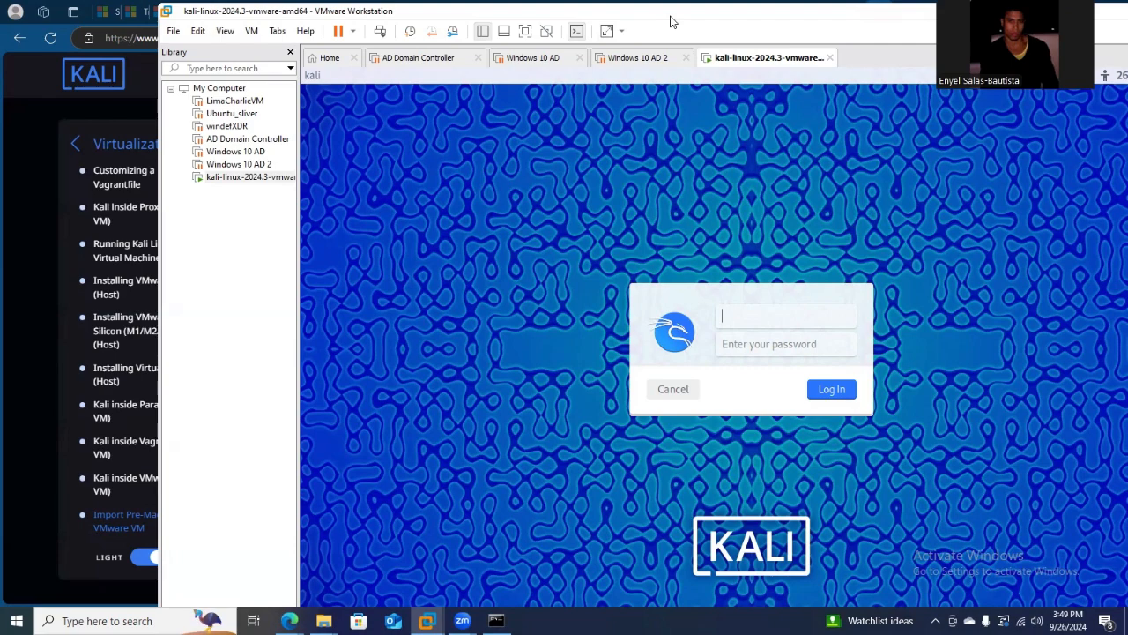
Try to log in to Kali with the username kali and the account password, and enter the password again.
drag(670, 21, 590, 33)
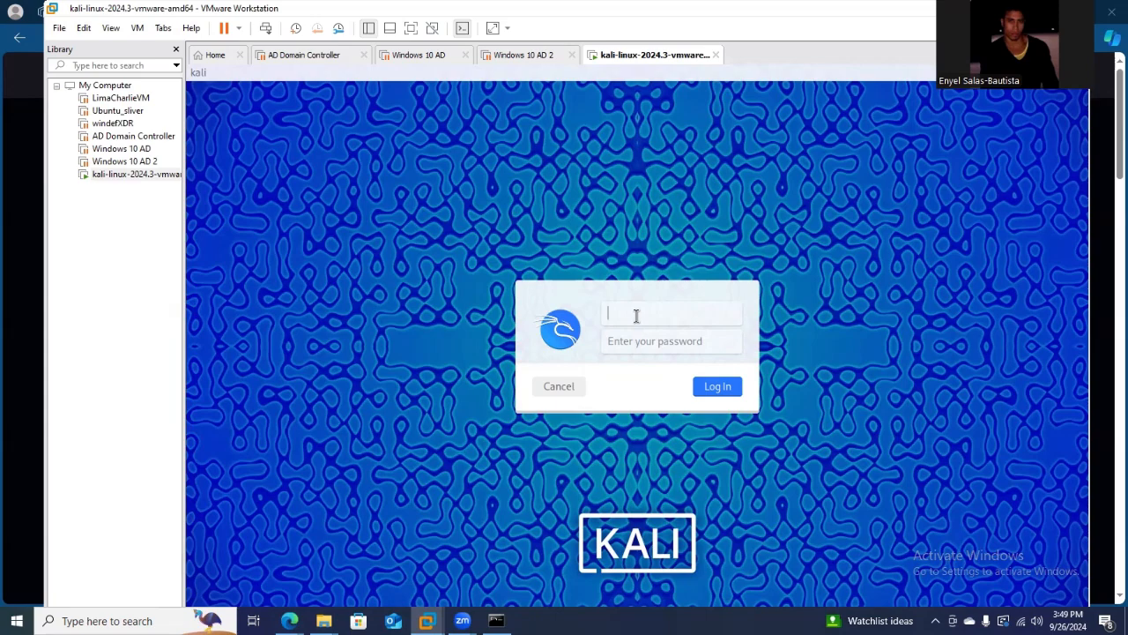
text(kali)
key(Tab)
text(kali)
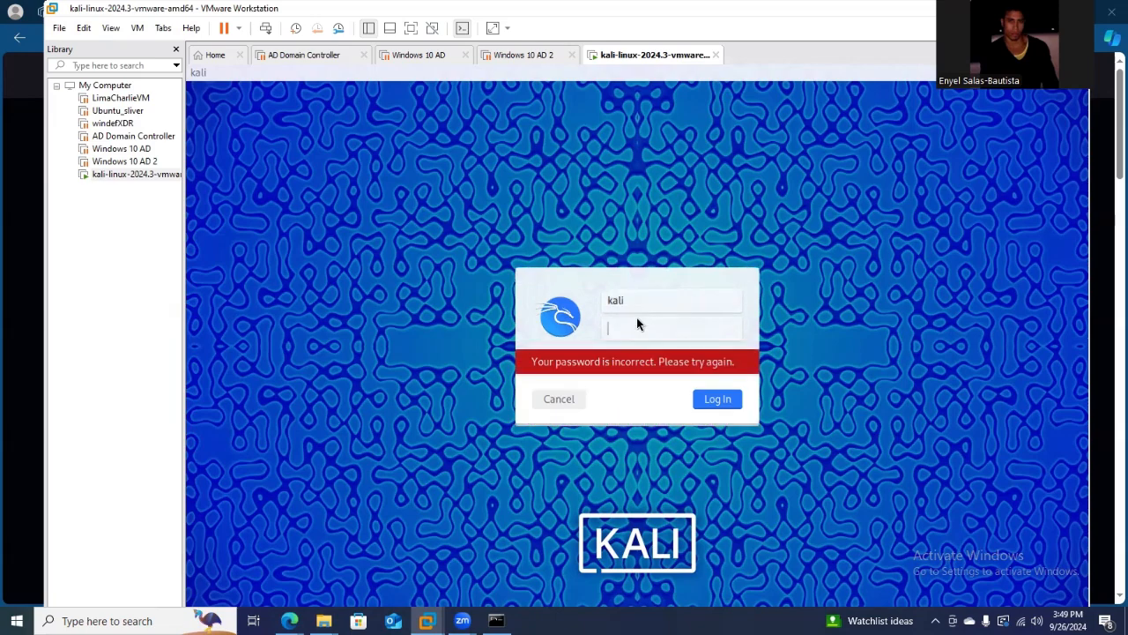
text(kali)
click(677, 301)
Check the default login information at the end of Kali's pre-made VMware VM guide in the browser, and return to VMware Workstation.
click(33, 298)
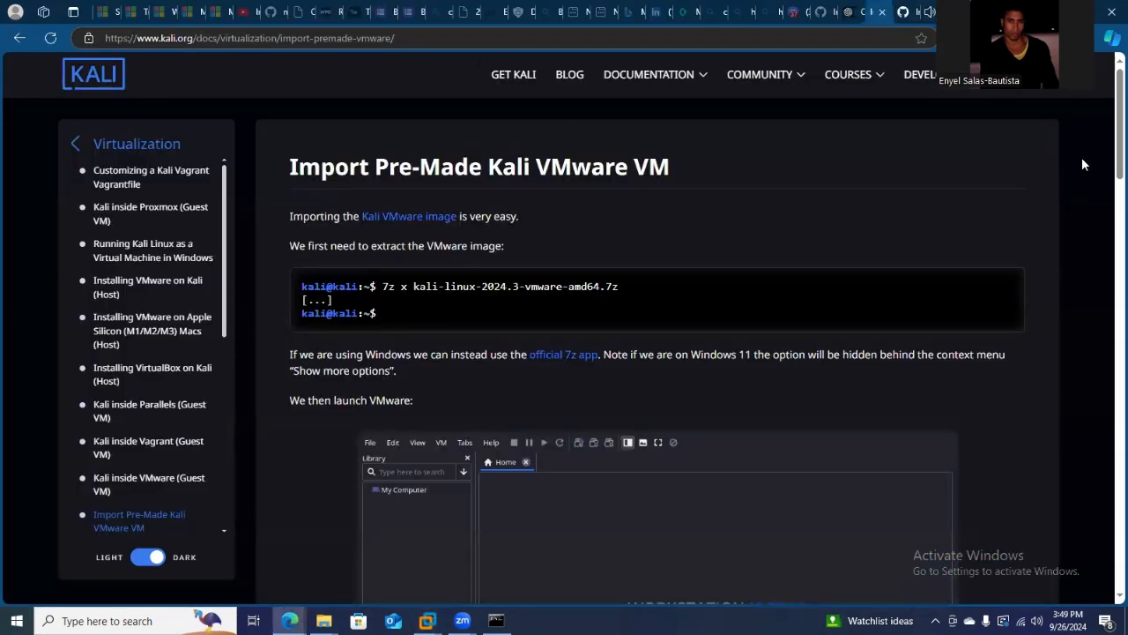
drag(1106, 150, 1108, 509)
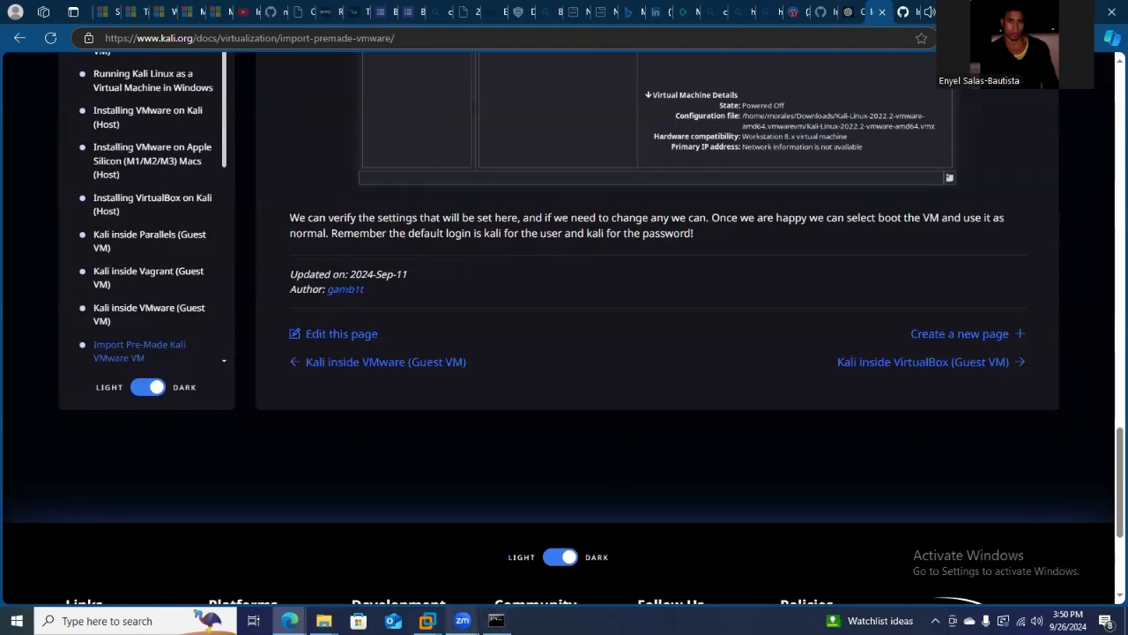
mouse_move(427, 621)
click(647, 546)
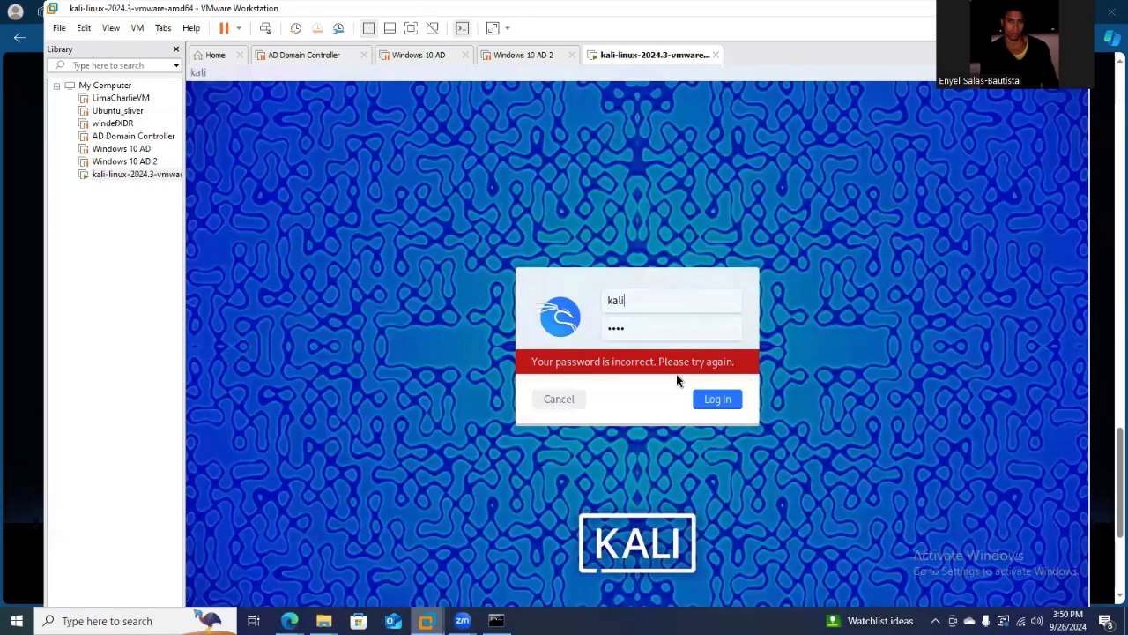
Re-enter the login credentials to log in to the Kali desktop, and maximize the VMware Workstation window.
key(BackSpace)
key(BackSpace)
key(BackSpace)
key(BackSpace)
text(kali)
key(Return)
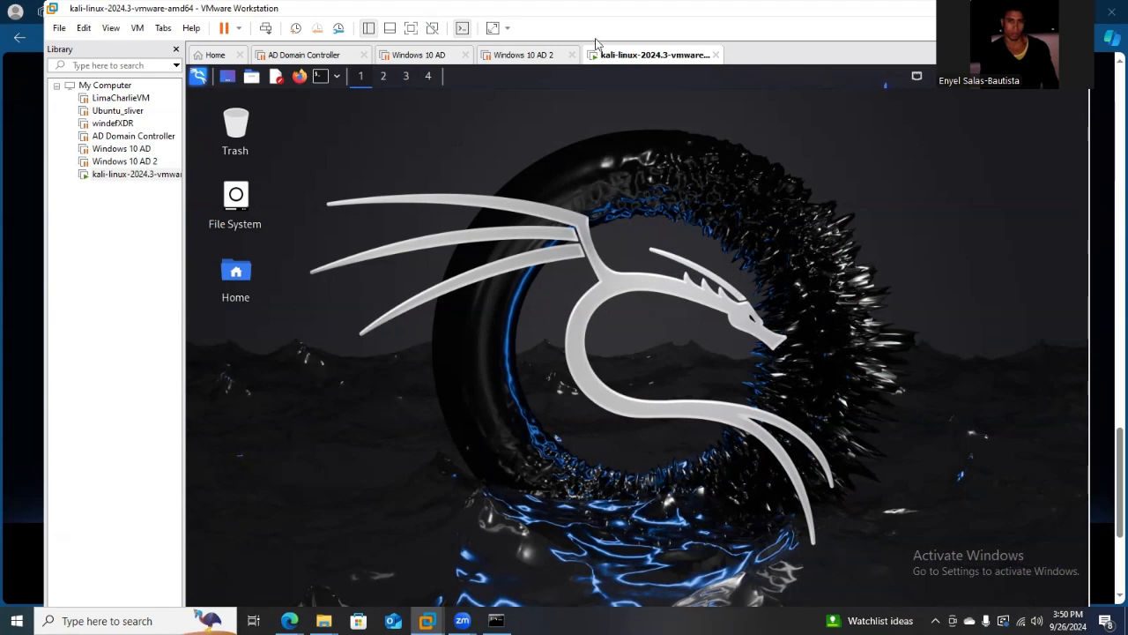
double_click(620, 8)
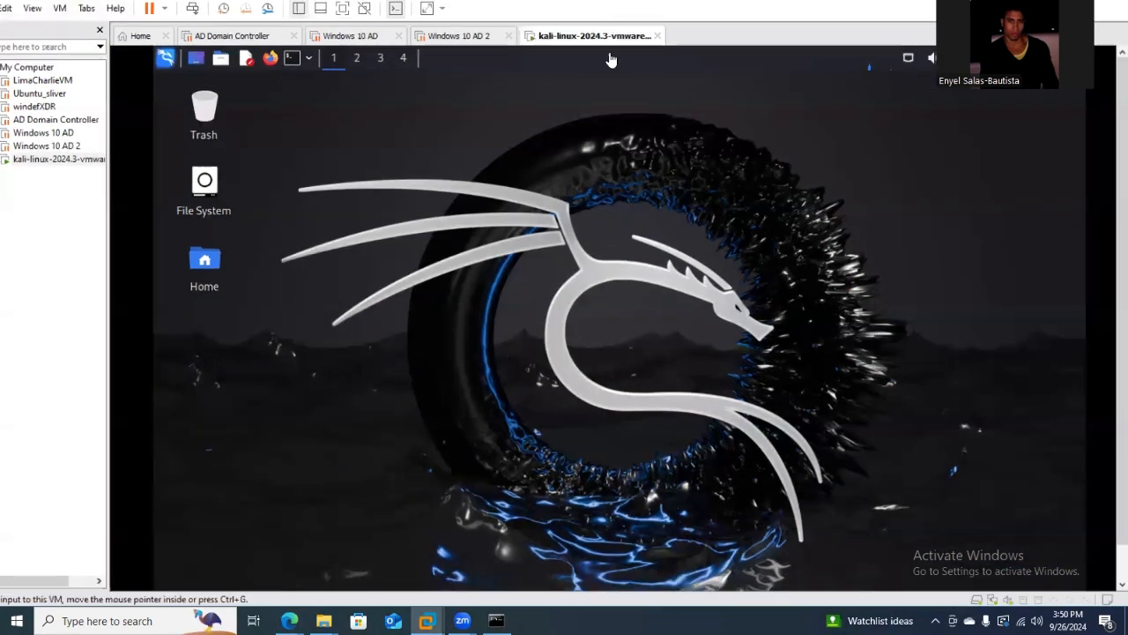